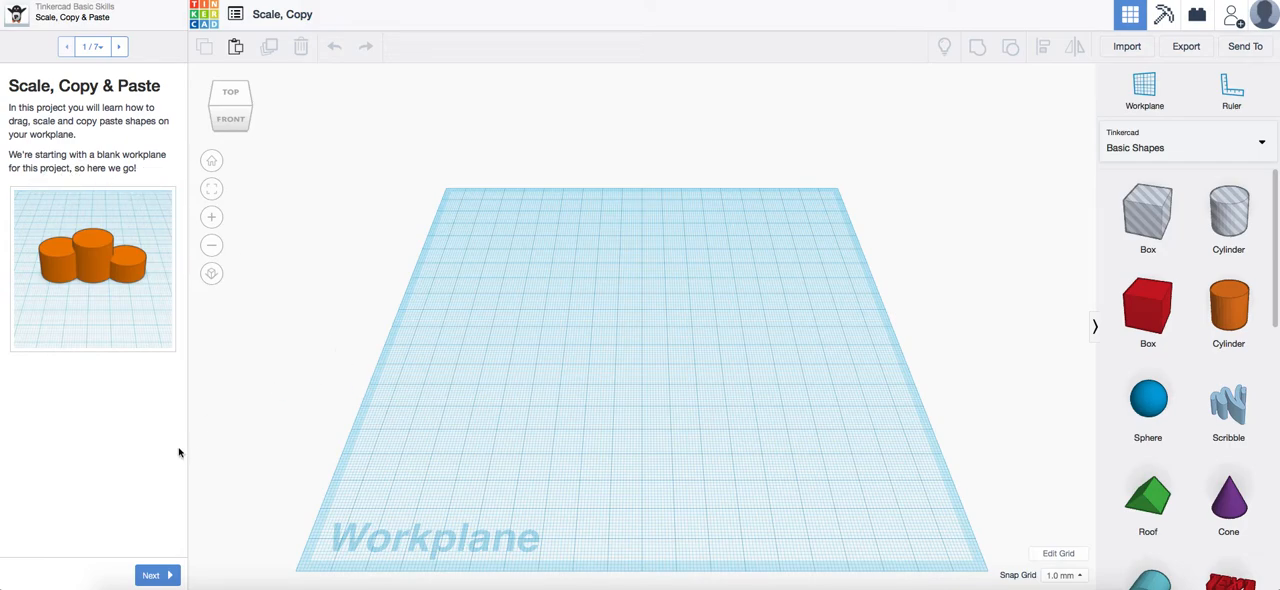
Begin the Scale, Copy & Paste lesson and place an orange cylinder on the outlined spot of the workplane
left_click(148, 576)
left_click(151, 577)
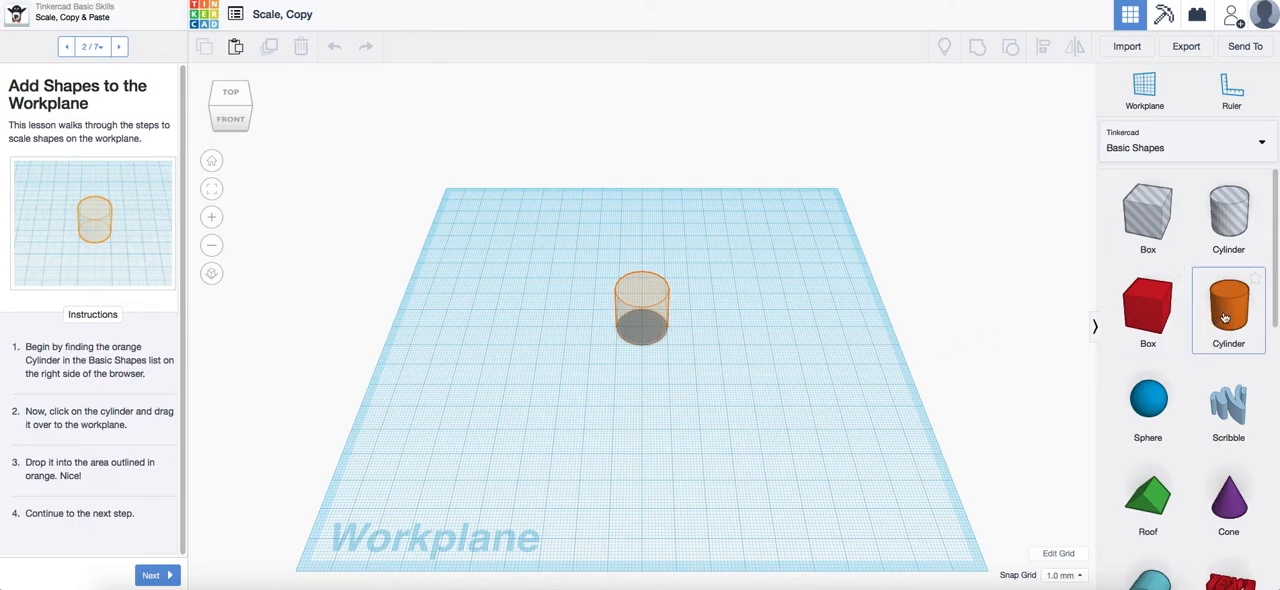
left_click_drag(1233, 315, 643, 329)
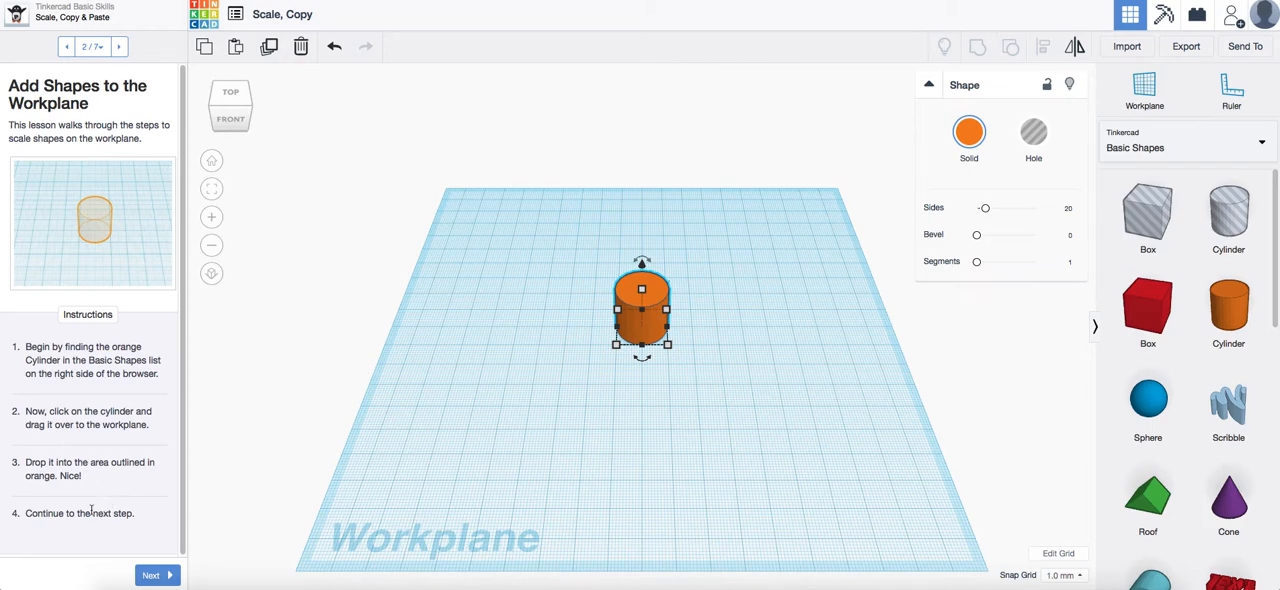
Add a second orange cylinder in the outlined area beside the first one and continue to the Scale Your Cylinder page
left_click(155, 578)
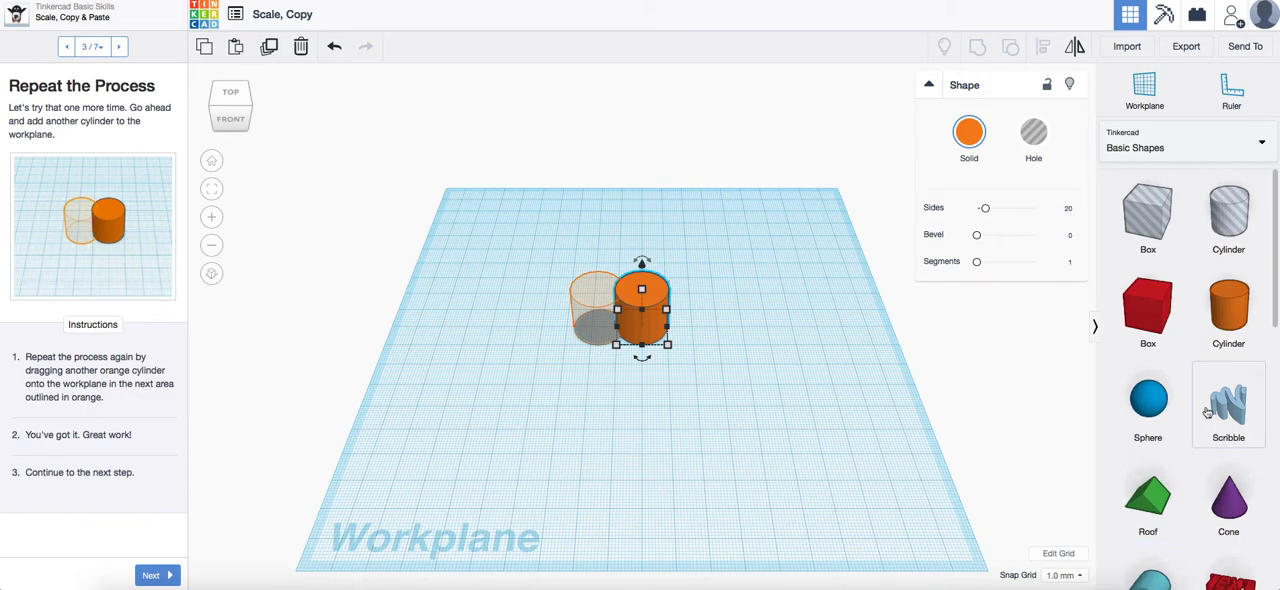
left_click_drag(1230, 325, 599, 328)
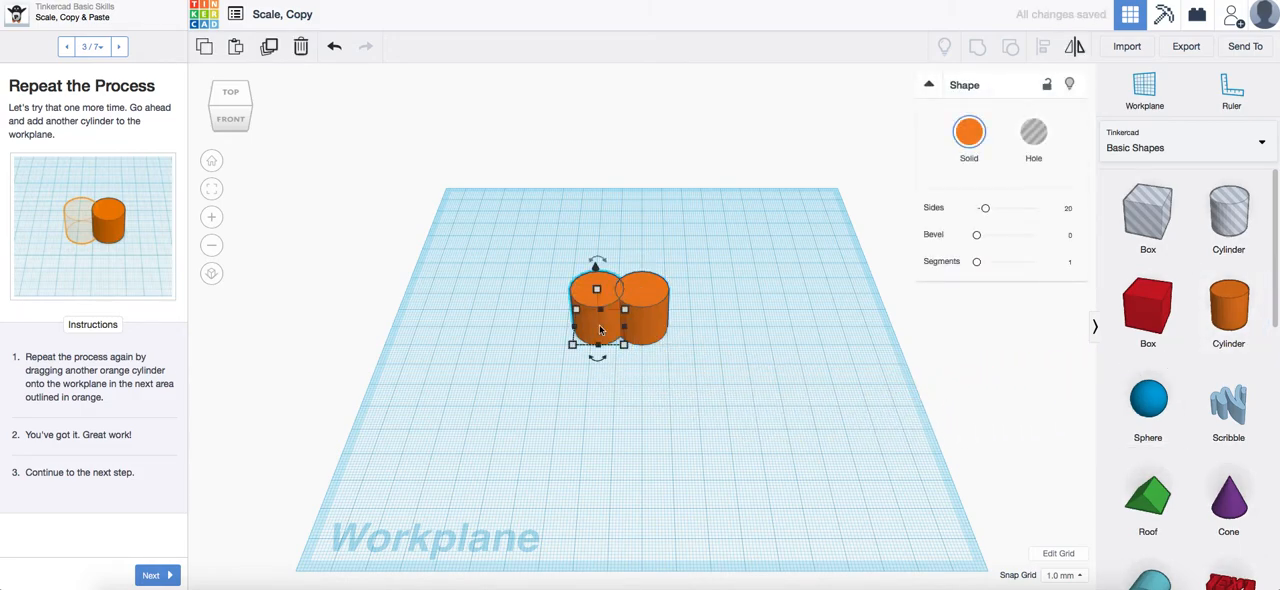
left_click(153, 576)
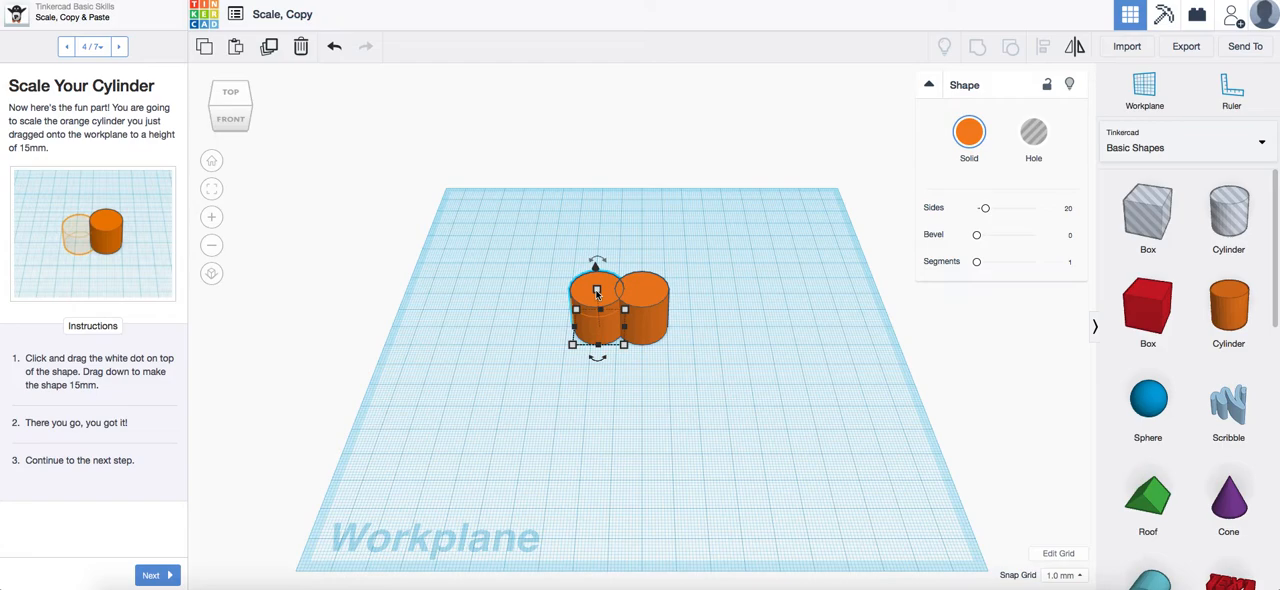
Scale the newly added cylinder down to a height of 15 mm and continue the lesson
left_click_drag(597, 291, 599, 301)
left_click_drag(599, 301, 599, 301)
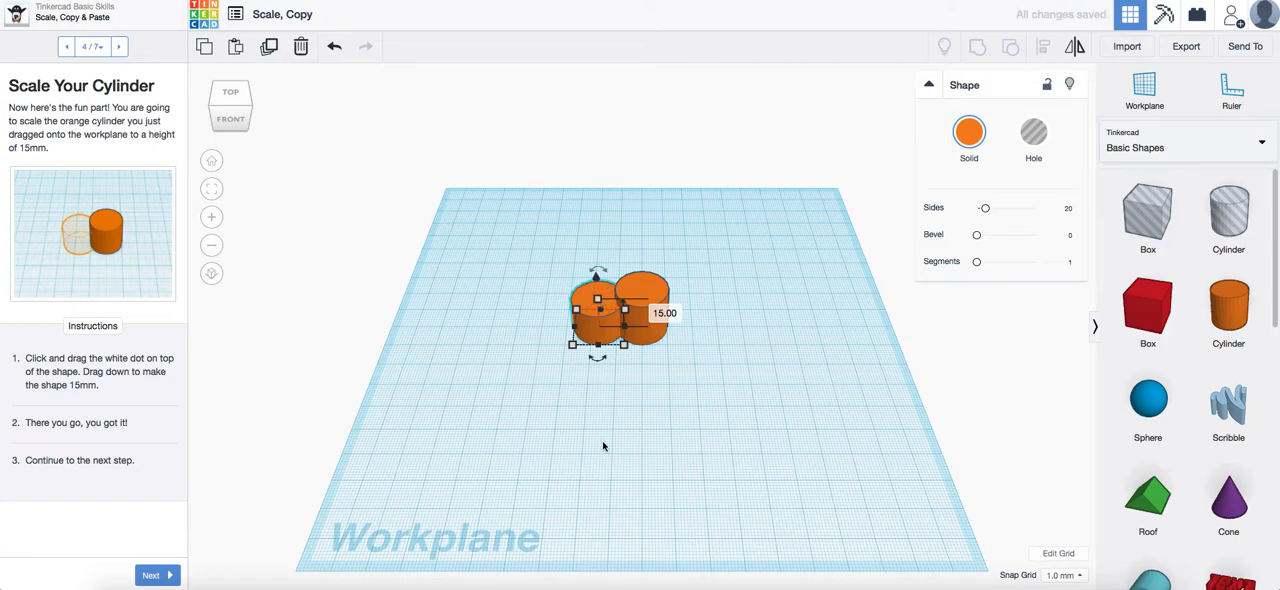
left_click(150, 576)
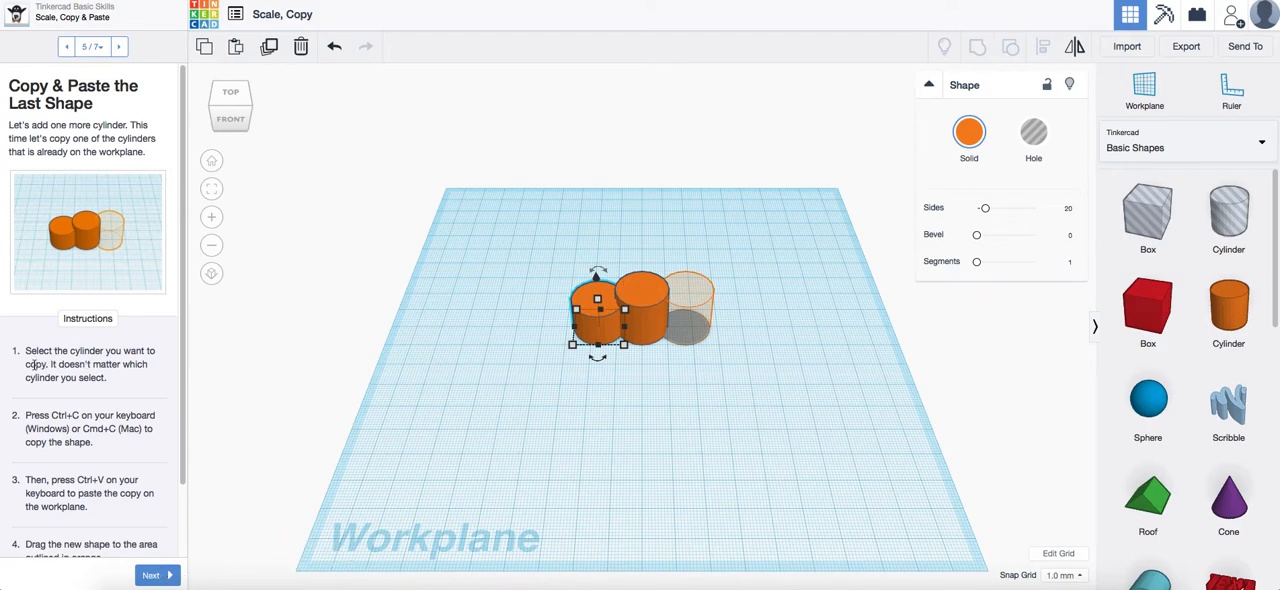
Copy and paste the taller cylinder, move the copy into the outlined area beside it, and continue the lesson
left_click(658, 325)
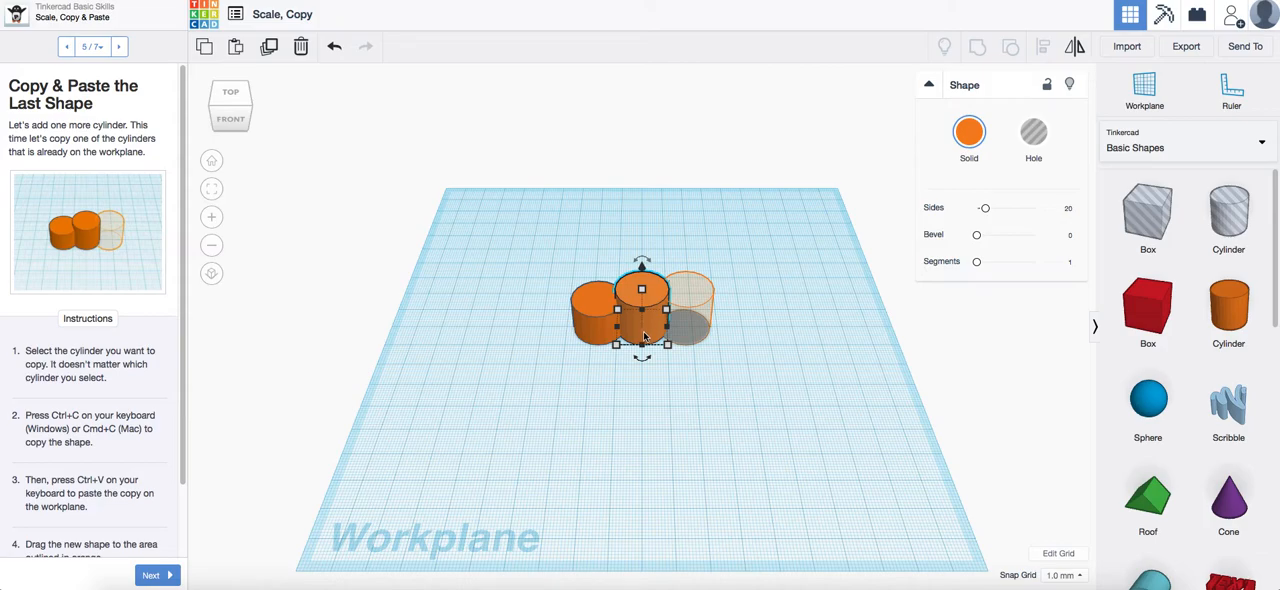
left_click(204, 50)
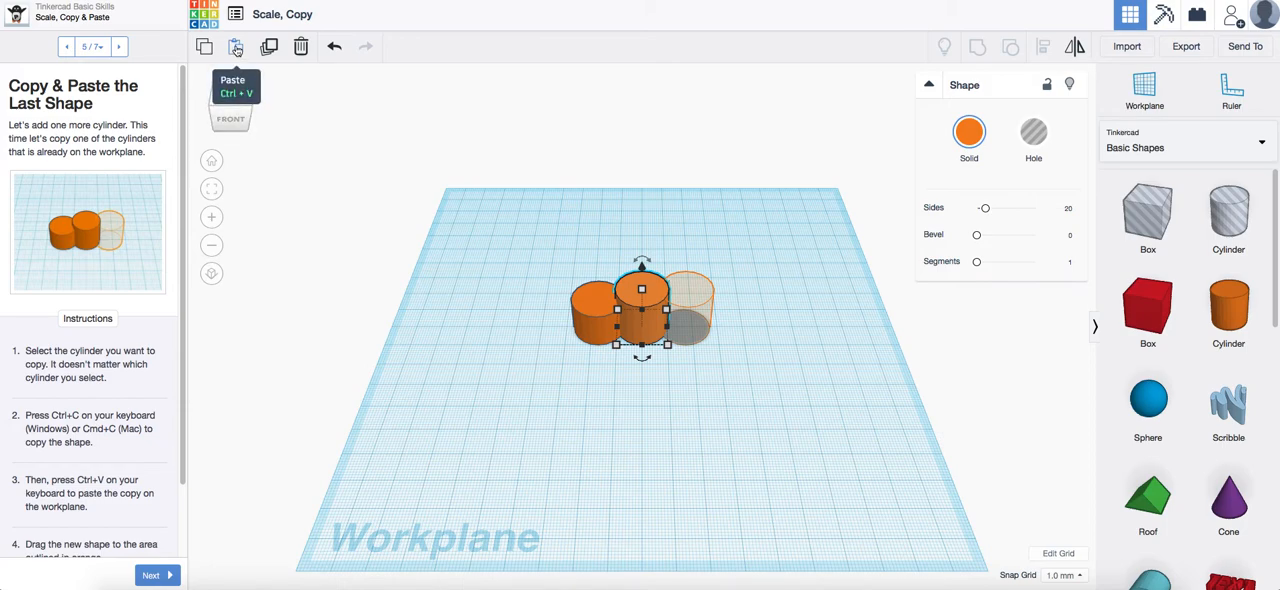
left_click(237, 49)
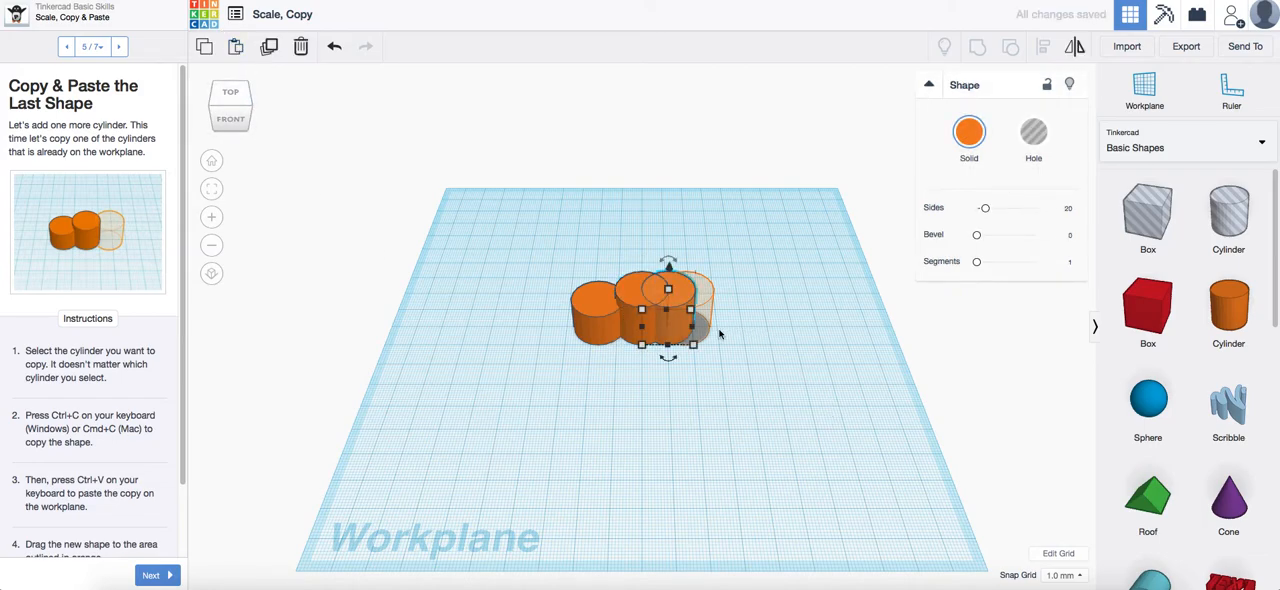
left_click_drag(676, 331, 693, 331)
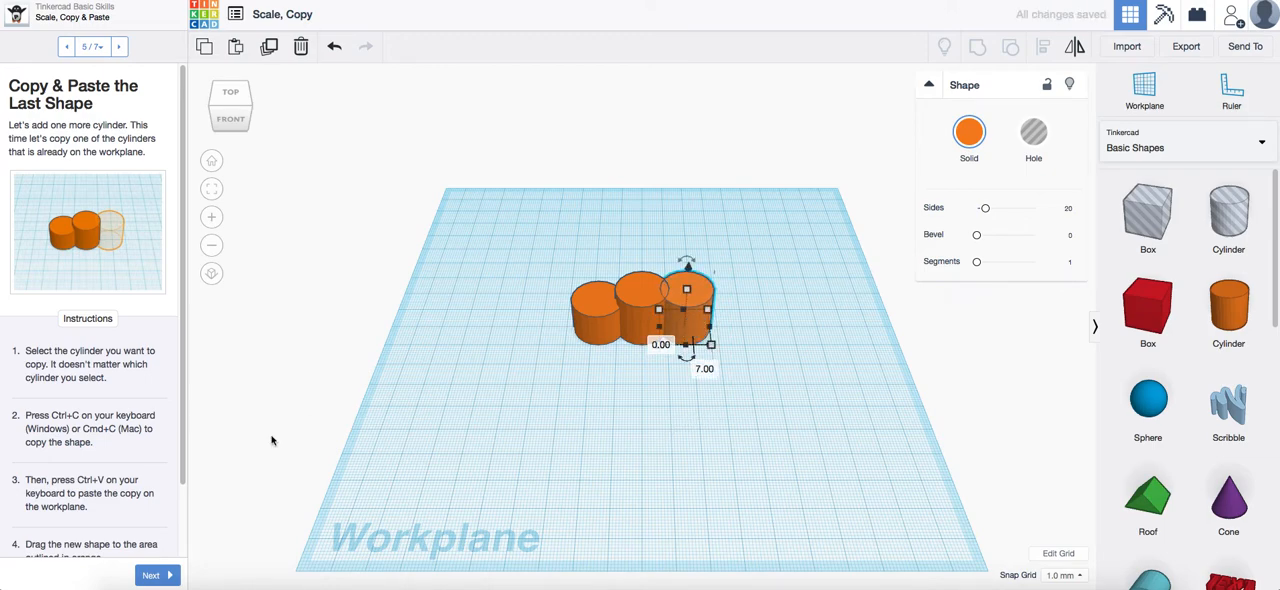
scroll(148, 460, "down", 2)
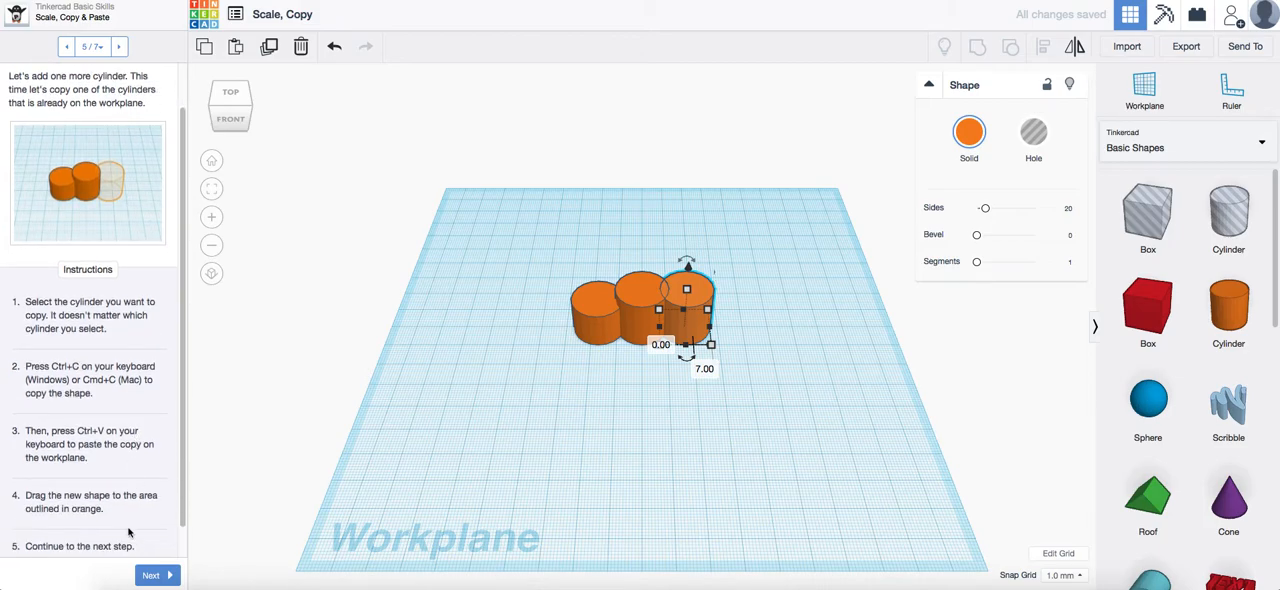
left_click(165, 575)
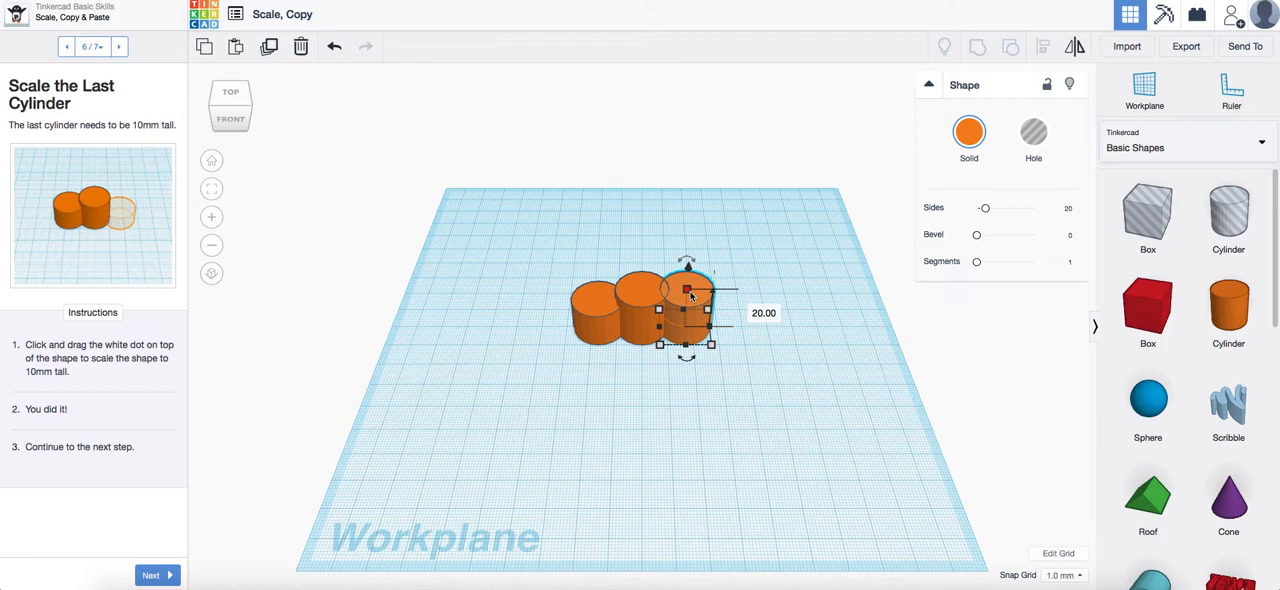
Scale the copied cylinder down to a height of 10 mm and continue to the lesson's final page
left_click_drag(690, 293, 692, 314)
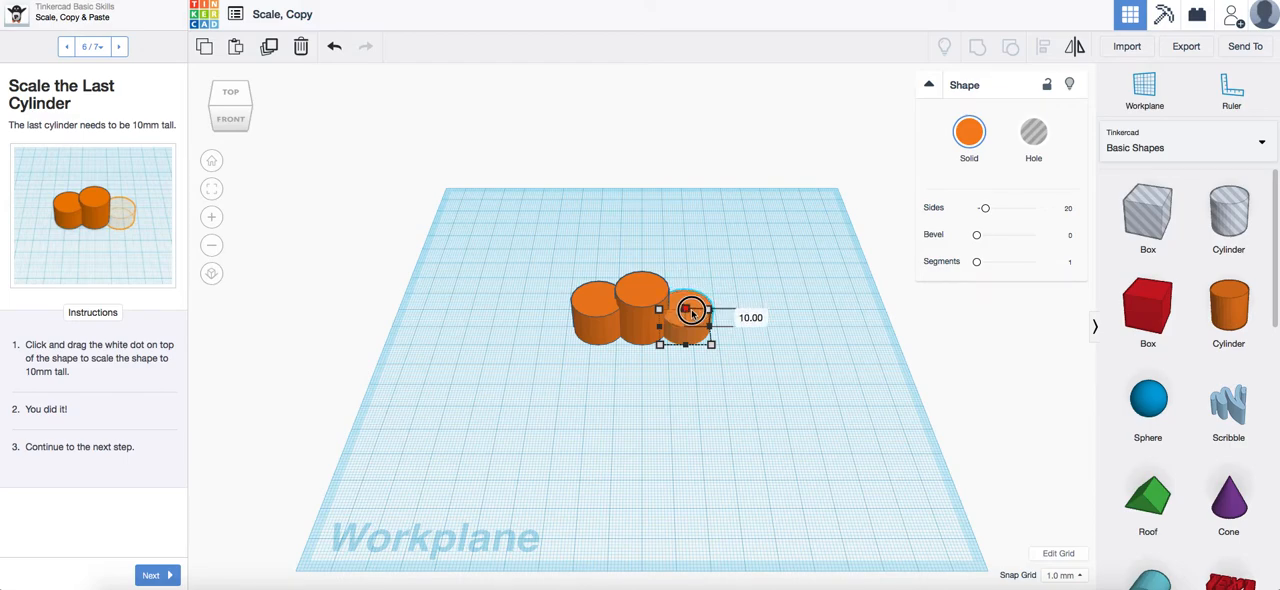
left_click_drag(692, 314, 692, 314)
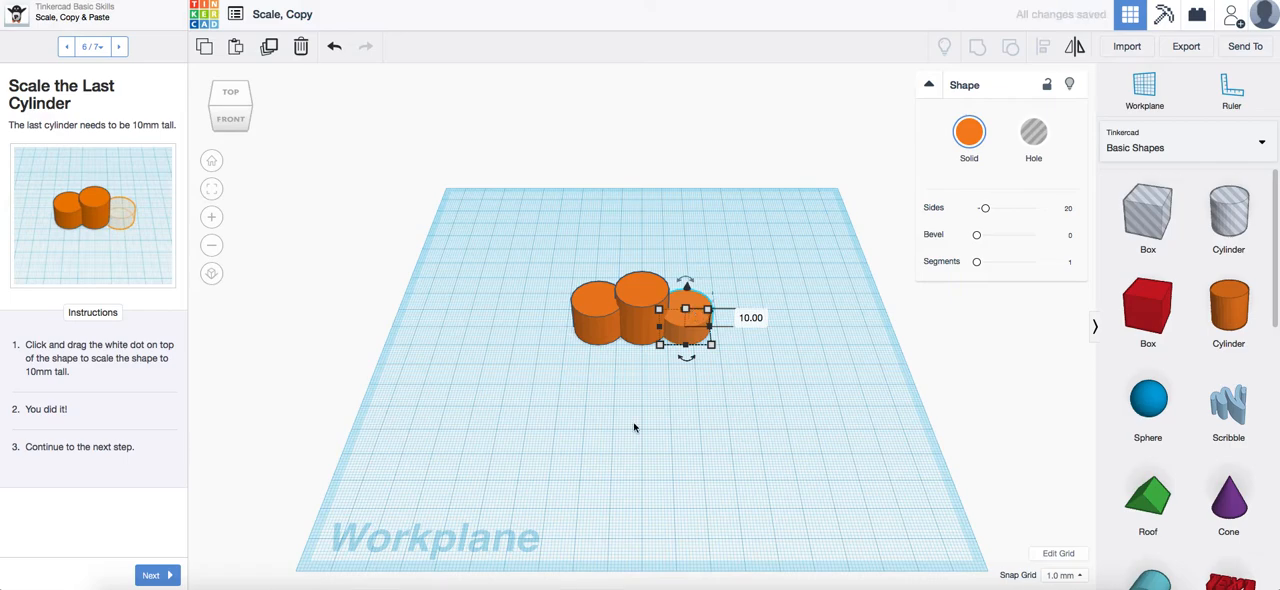
left_click(150, 575)
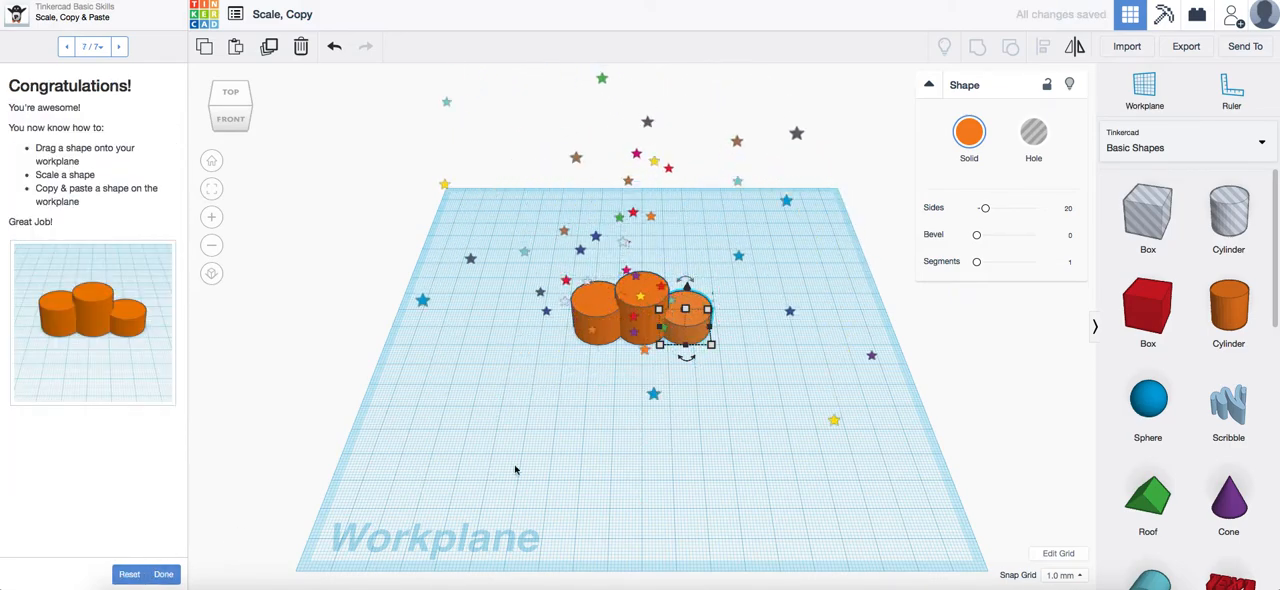
Finish the Scale, Copy & Paste lesson and open the Key Ring, Letters! lesson
left_click(164, 576)
left_click(92, 224)
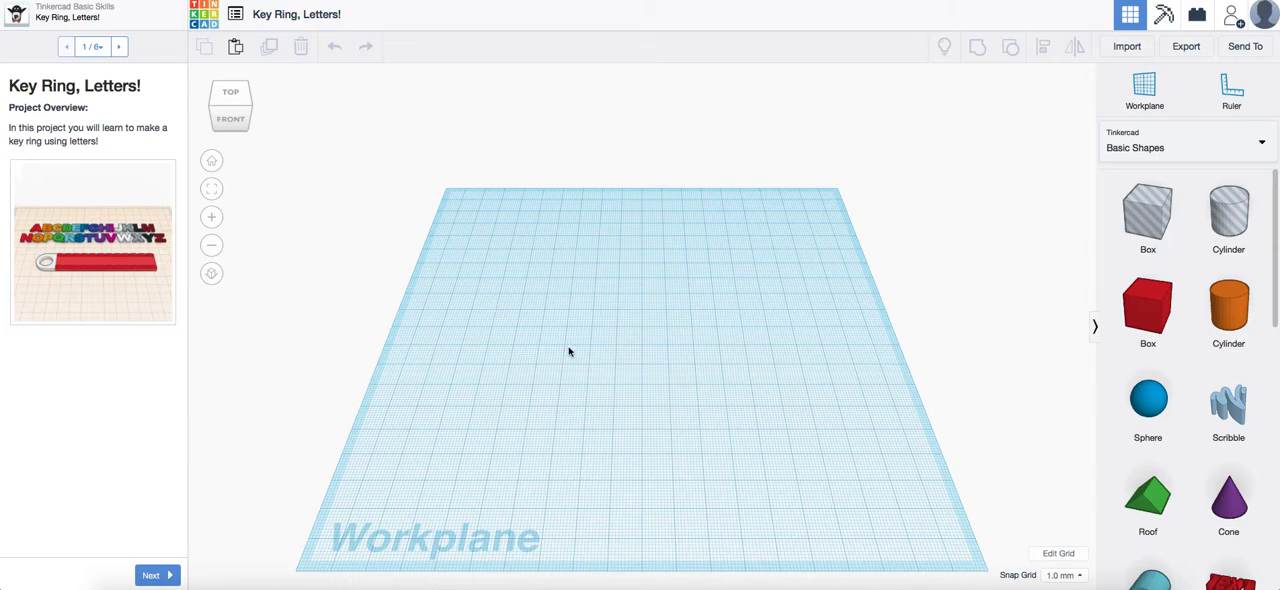
Skip through the Key Ring, Letters! lesson to its last page and reset the lesson's progress
left_click(151, 576)
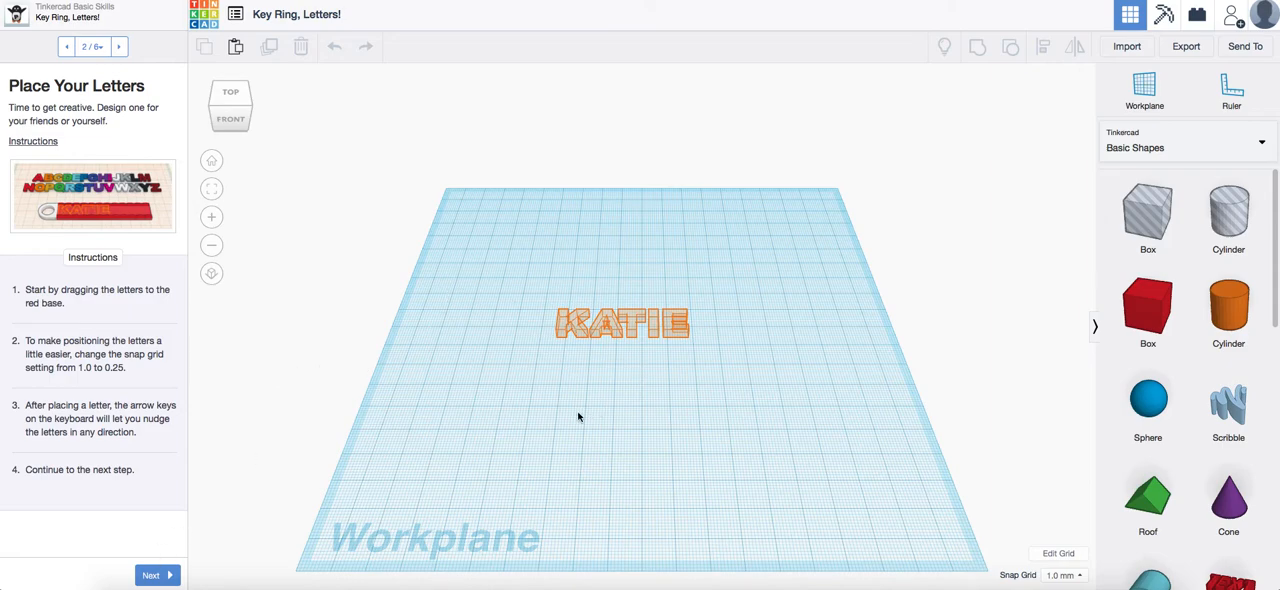
left_click(156, 577)
left_click(156, 577)
left_click(156, 577)
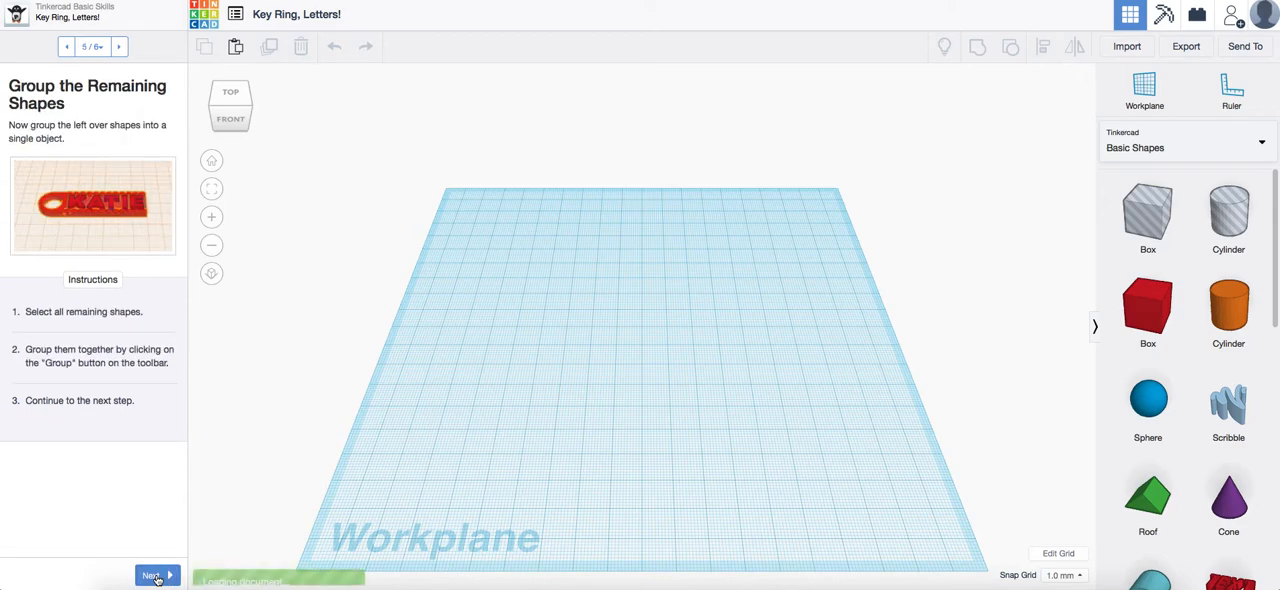
left_click(156, 577)
left_click(129, 574)
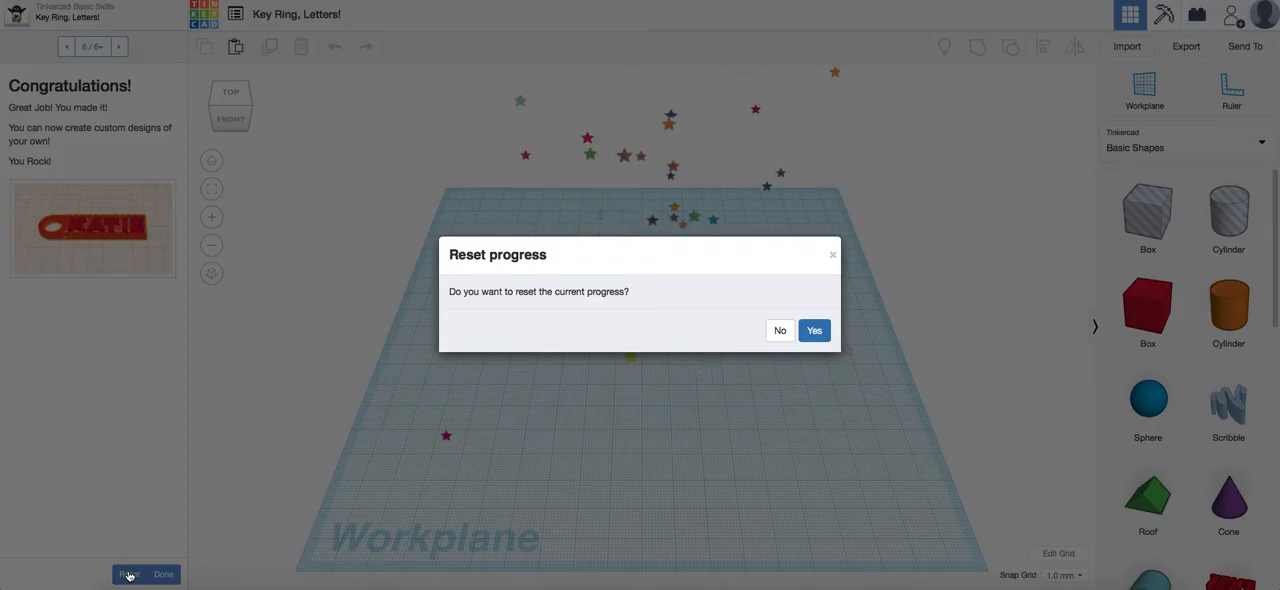
left_click(814, 331)
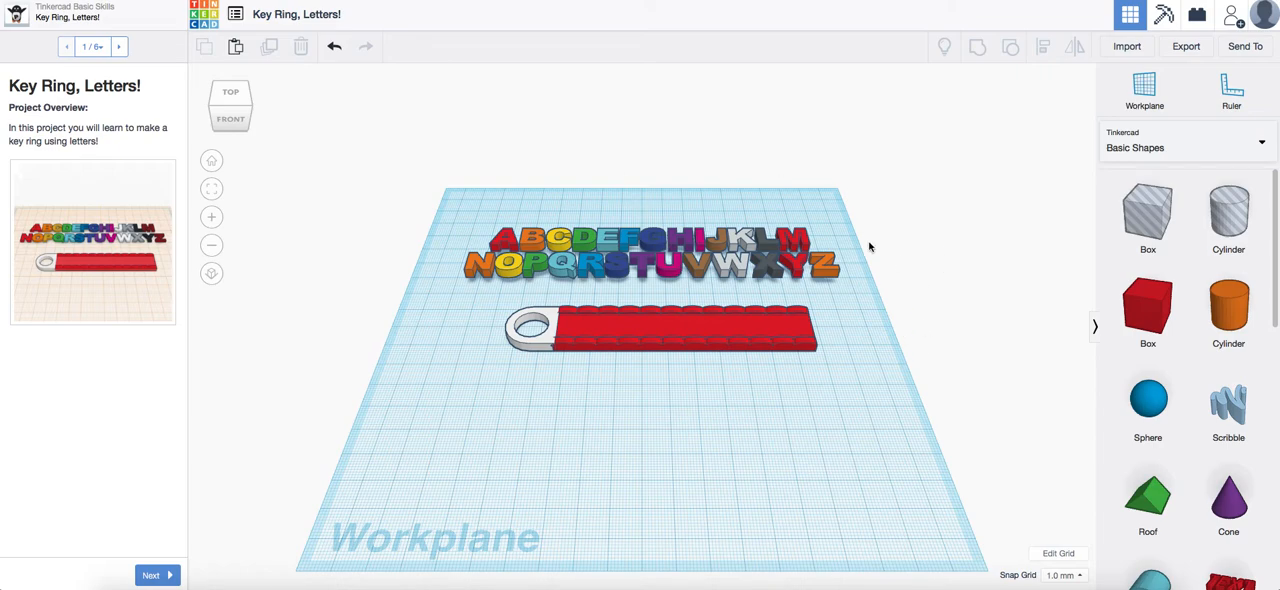
Continue to Place Your Letters and put a copy of the letter K in its outline on the red key ring base
left_click(150, 576)
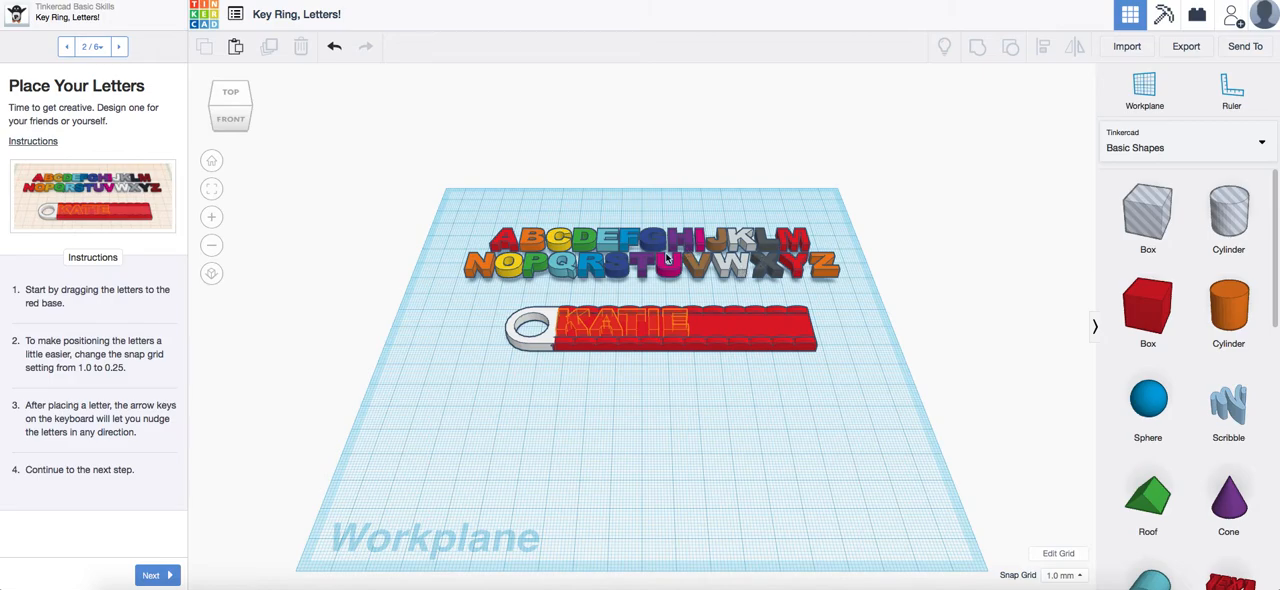
left_click(744, 240)
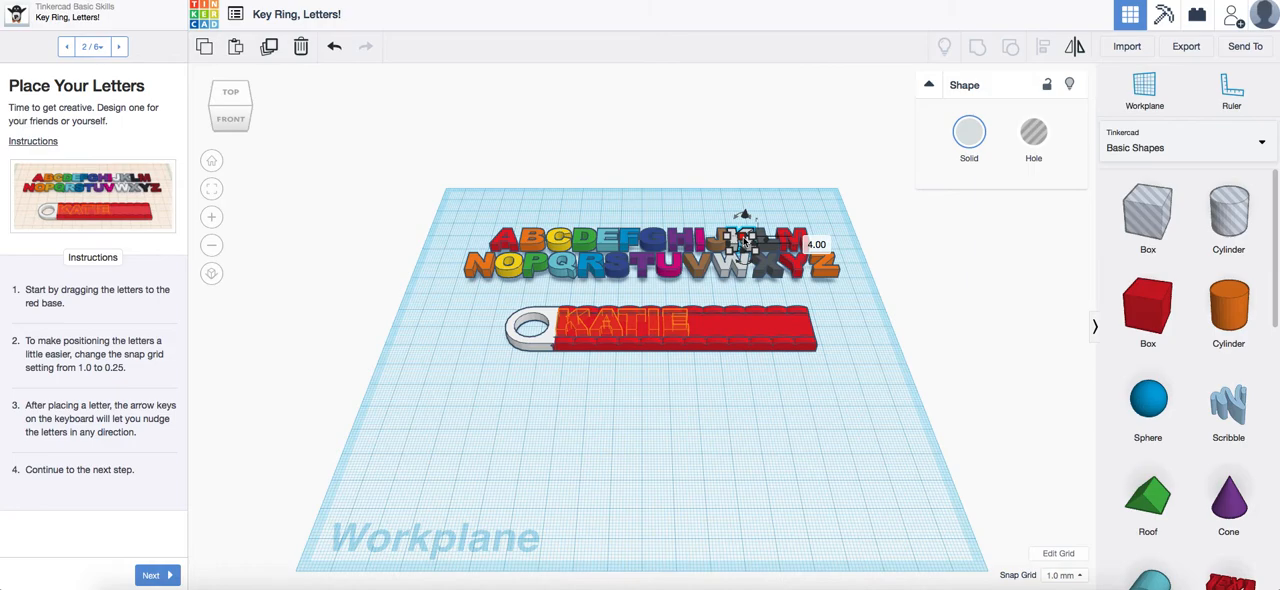
left_click(203, 49)
left_click(236, 47)
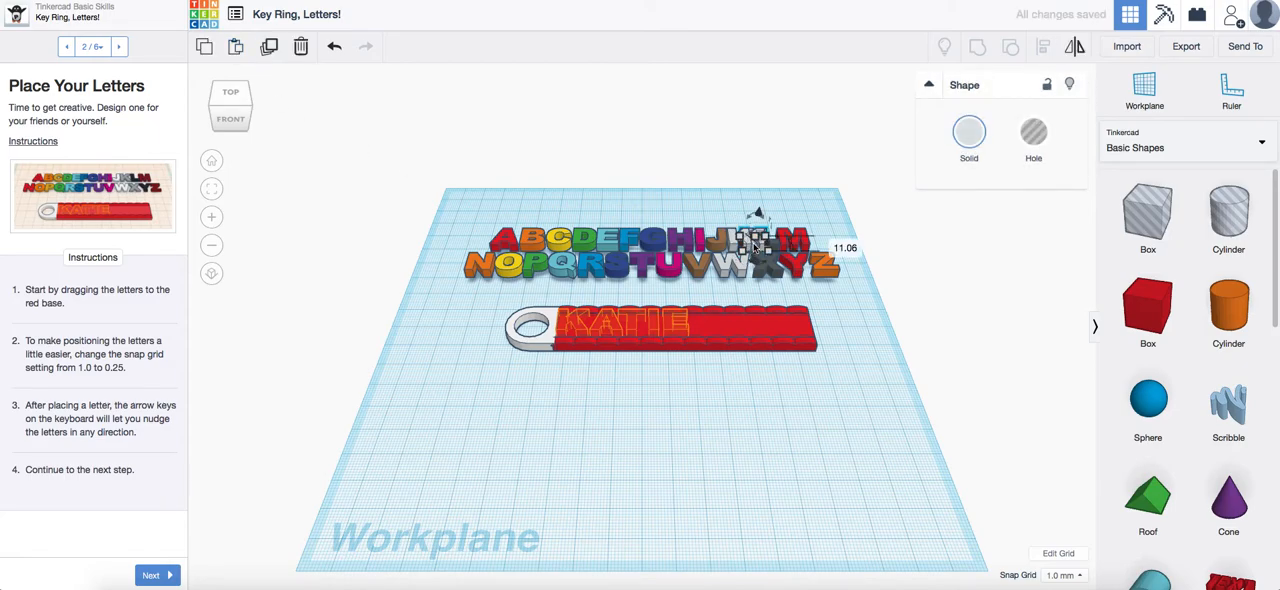
left_click_drag(755, 245, 586, 336)
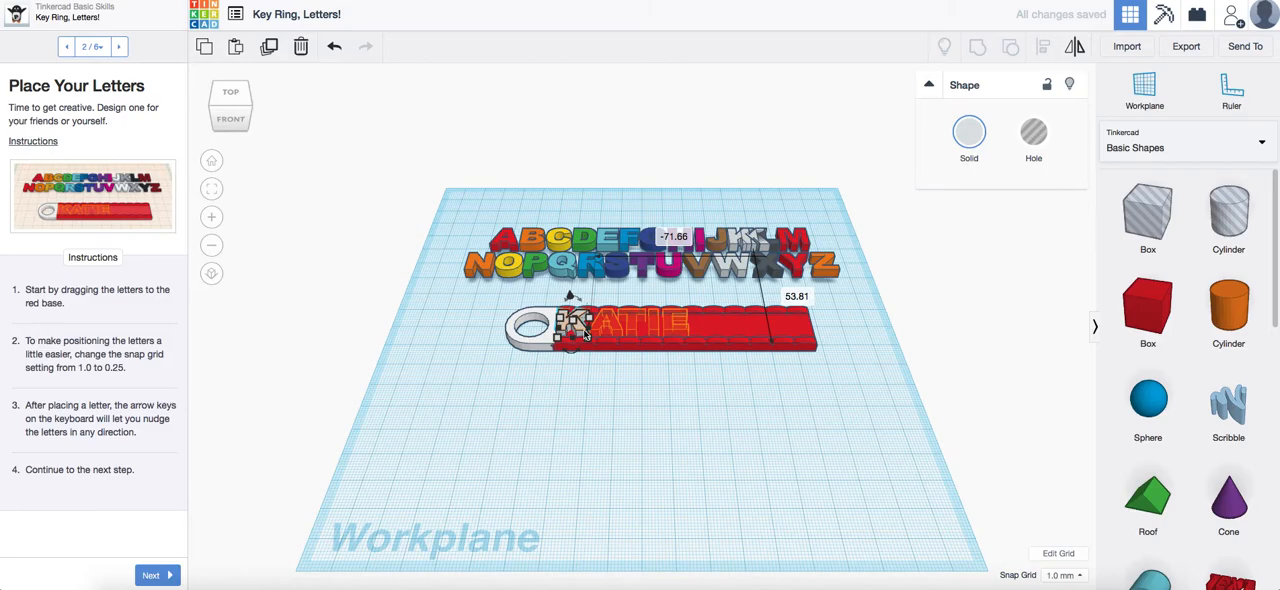
Duplicate the red letter A with copy and paste and place the copy in its outline next to the K
scroll(638, 417, "up", 5)
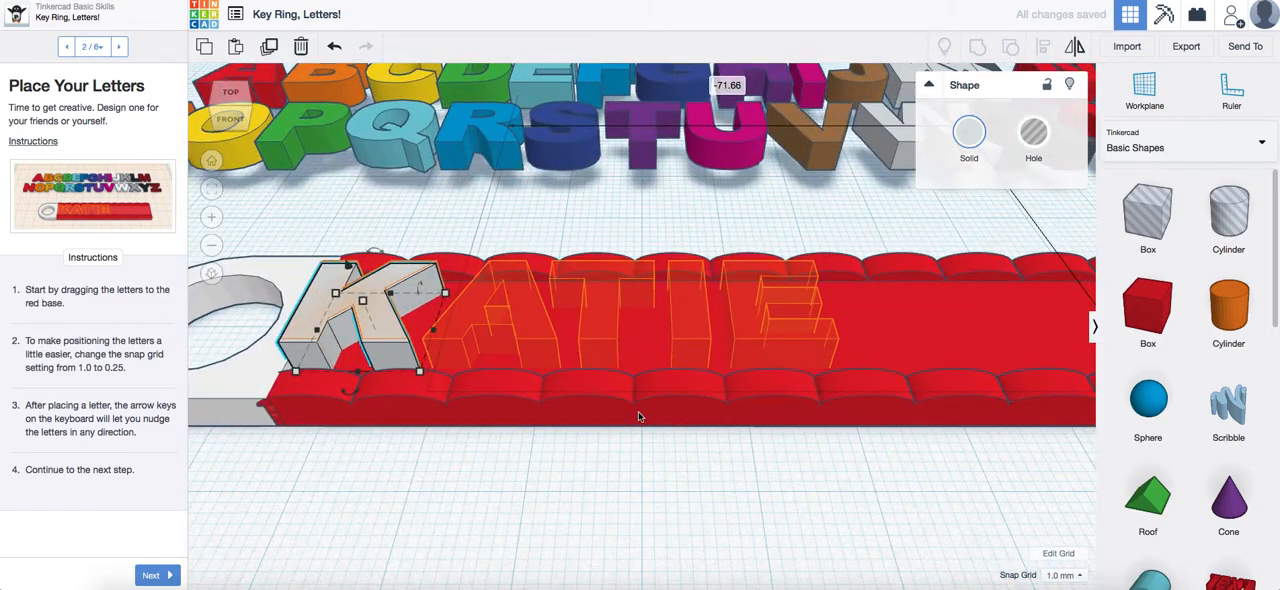
scroll(638, 417, "down", 5)
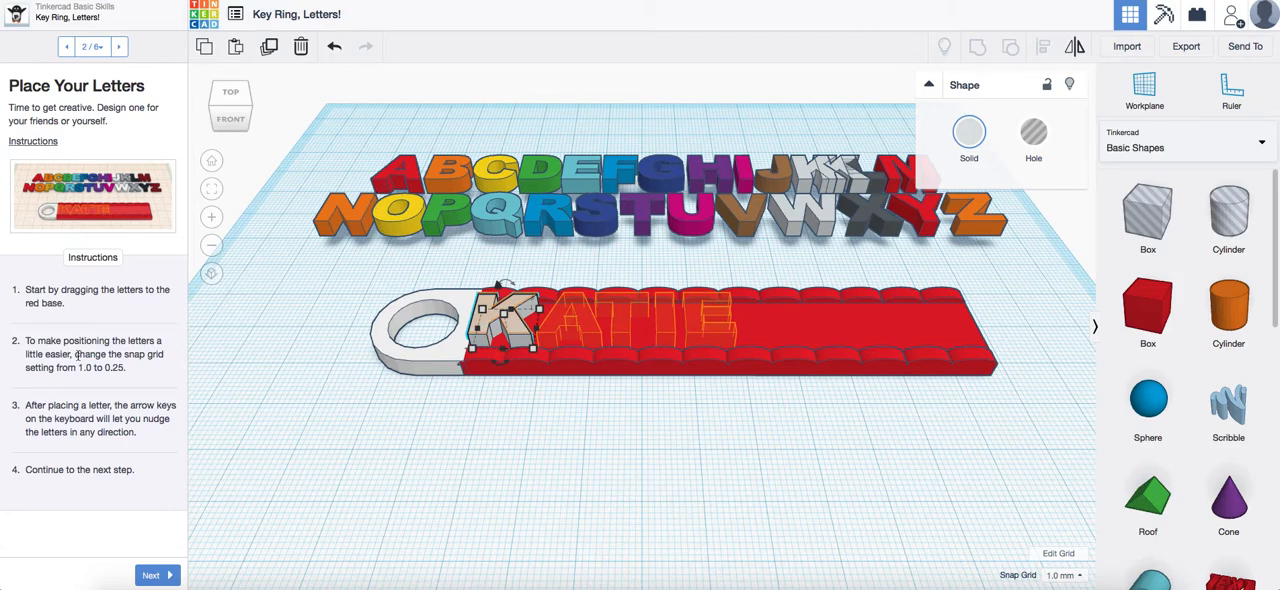
left_click(400, 178)
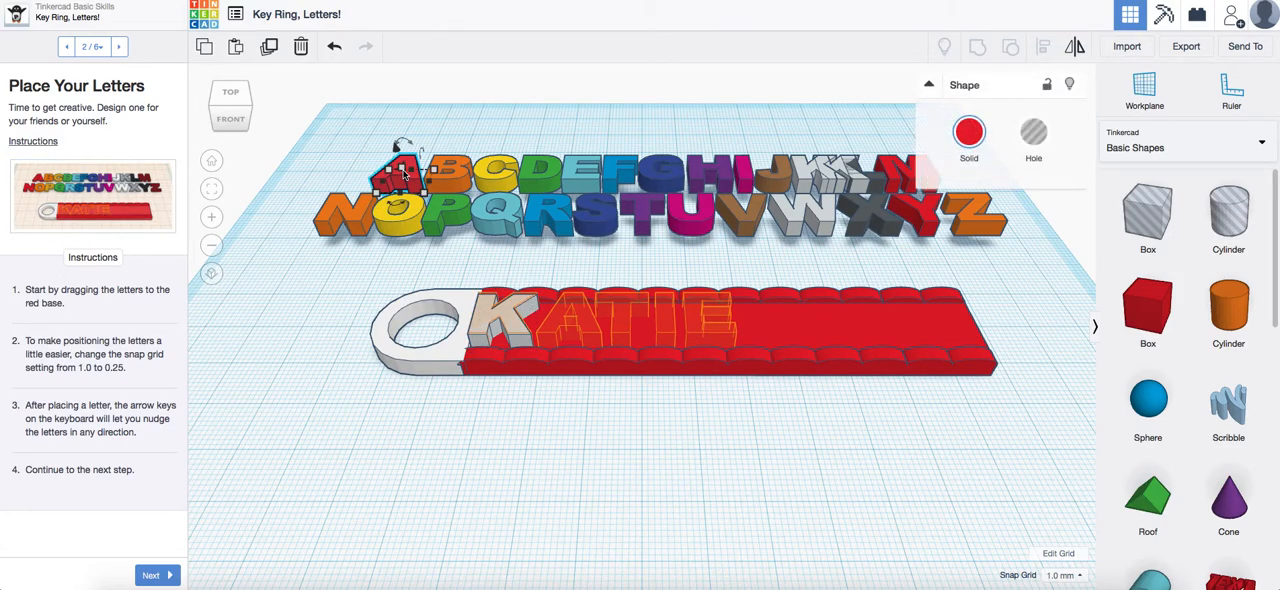
left_click(204, 47)
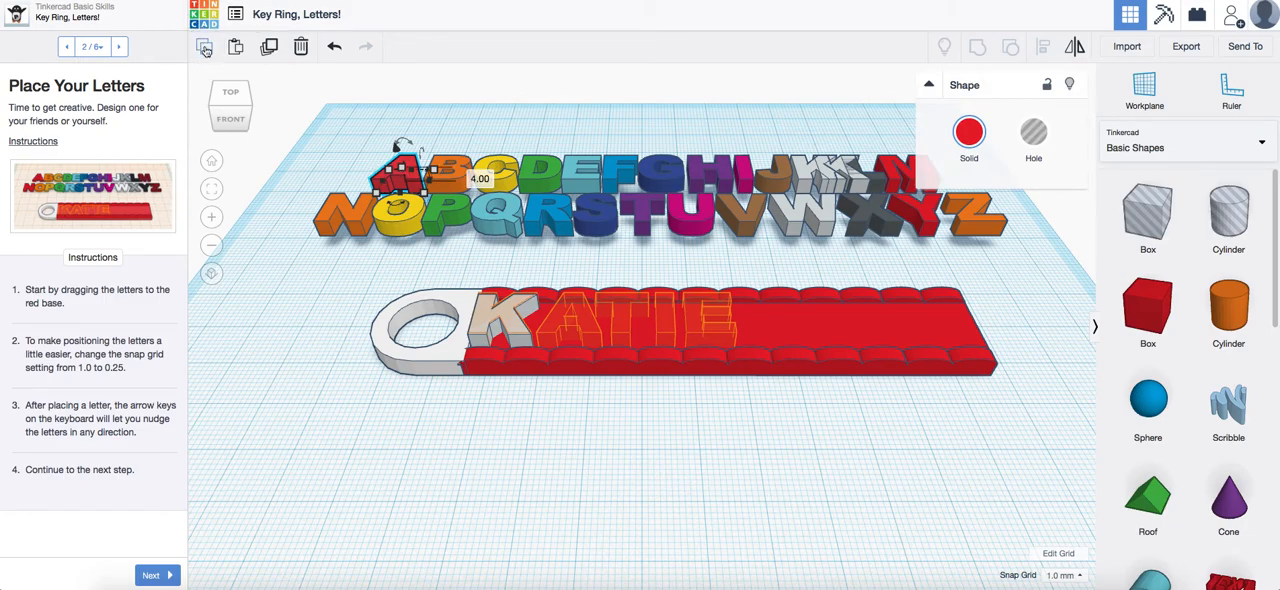
left_click(236, 46)
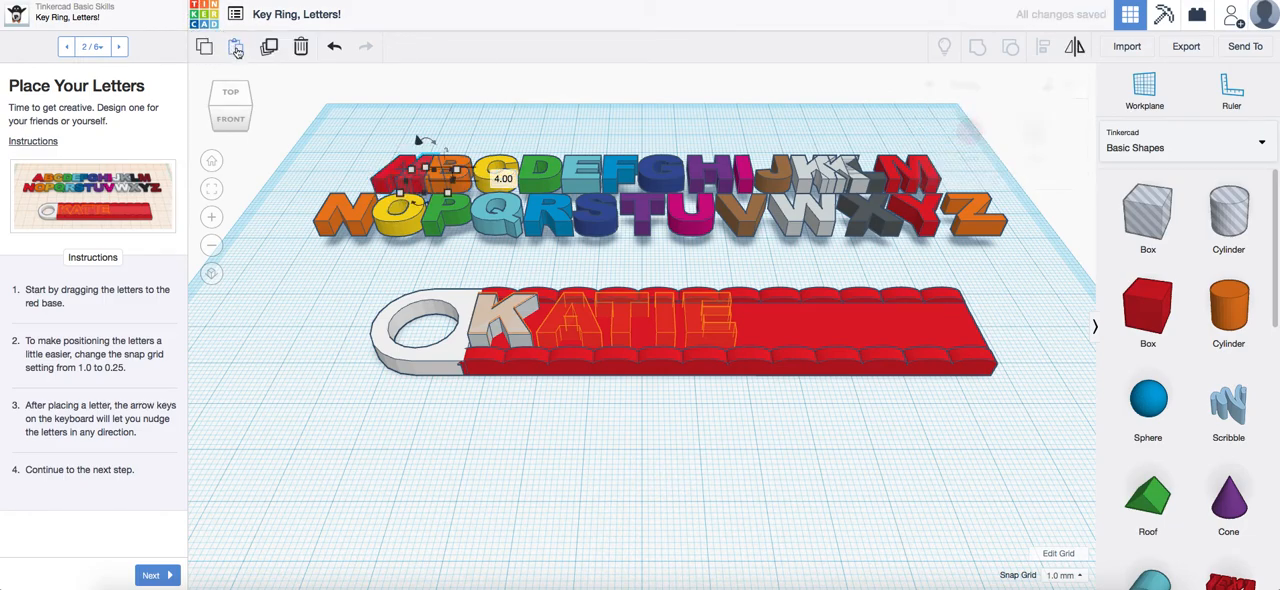
left_click_drag(427, 163, 569, 302)
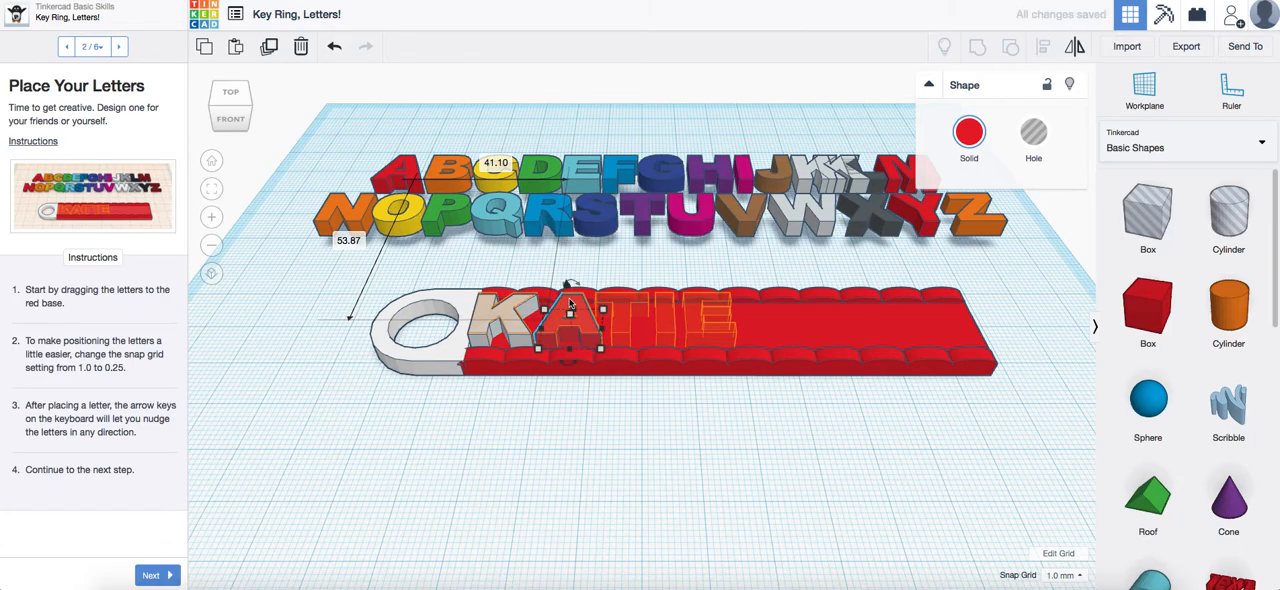
Duplicate the purple letter T with copy and paste and place the copy in its outline next to the A
left_click(641, 218)
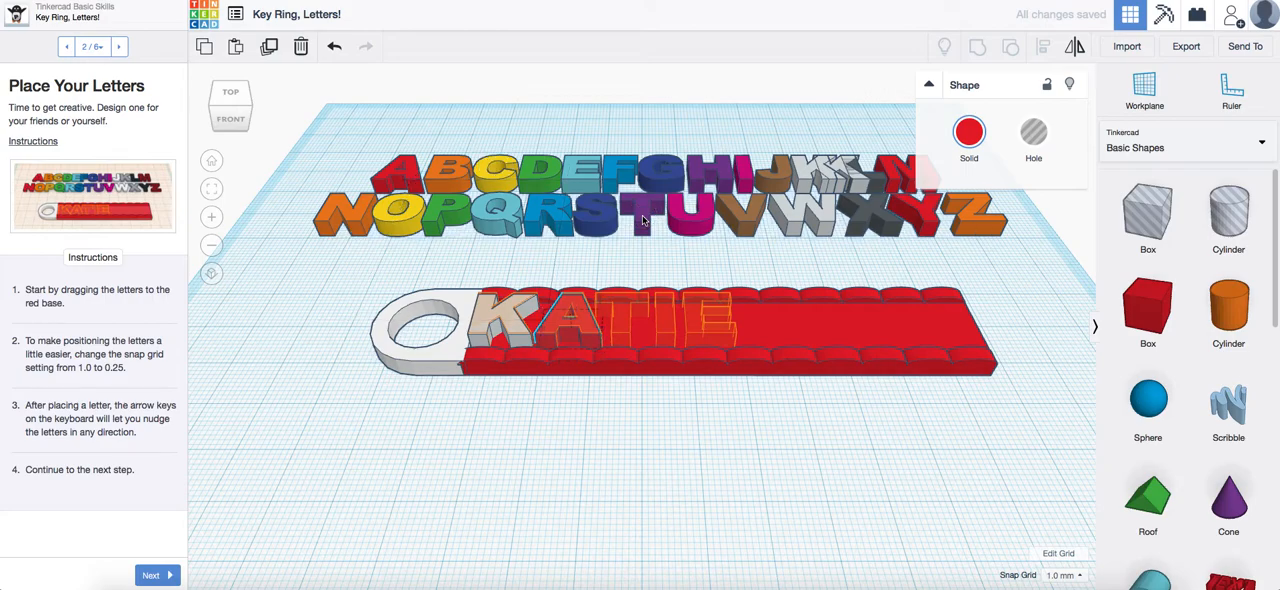
left_click(204, 47)
left_click(236, 47)
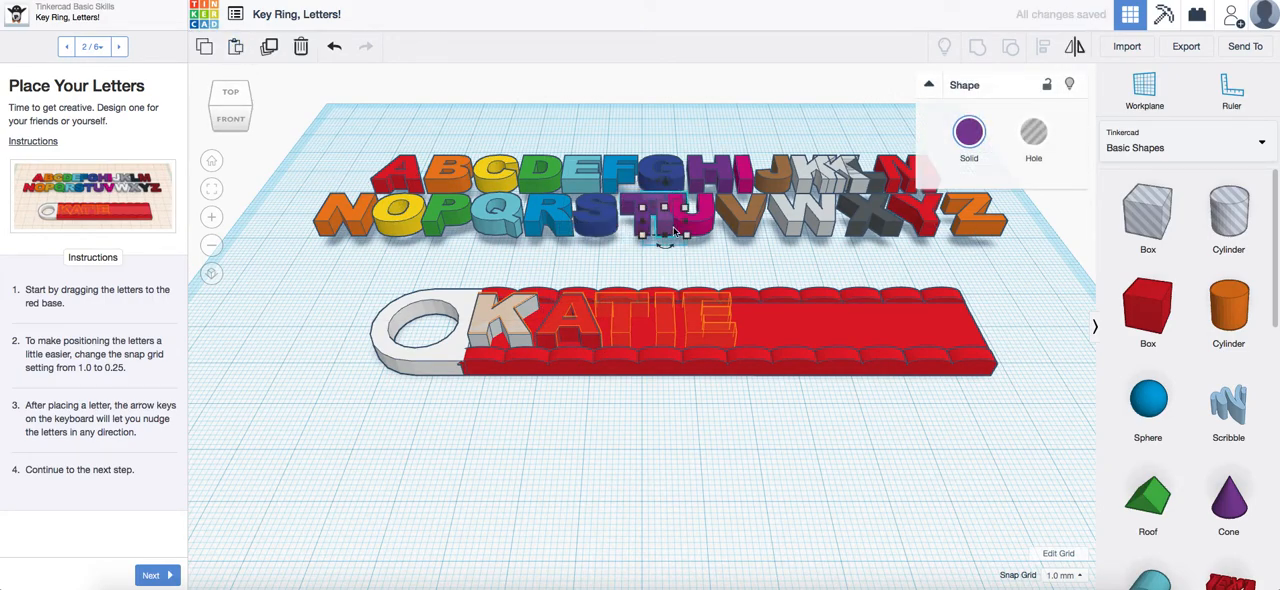
left_click_drag(673, 232, 621, 338)
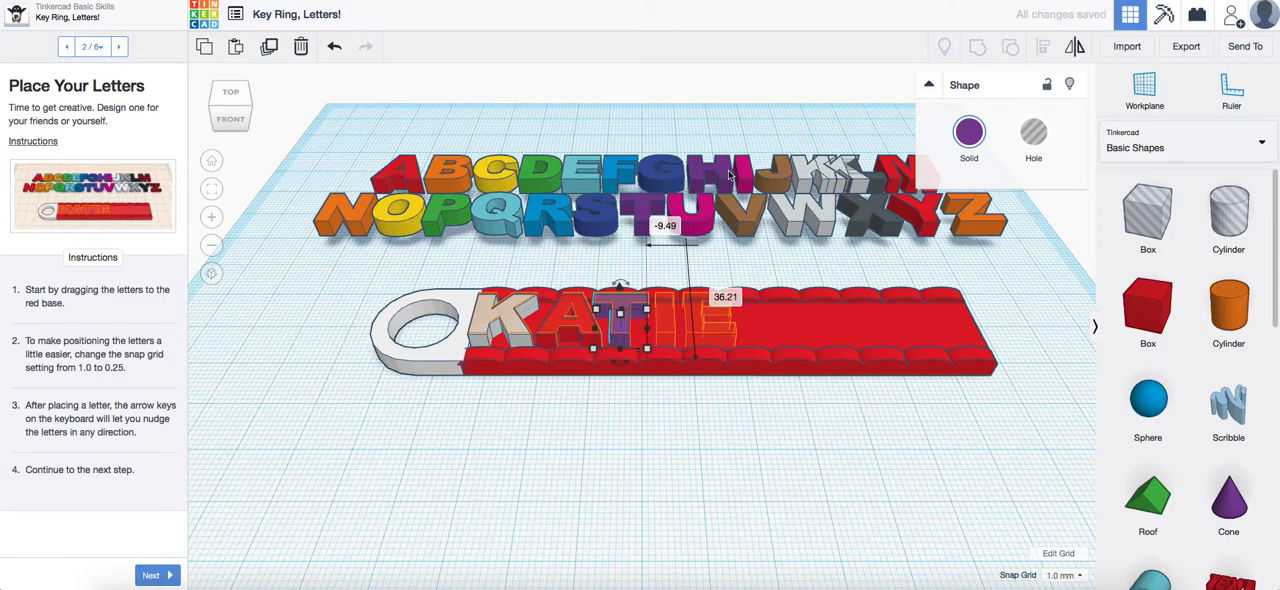
Duplicate the magenta letter I with copy and paste and place the copy in its outline next to the T
left_click(745, 172)
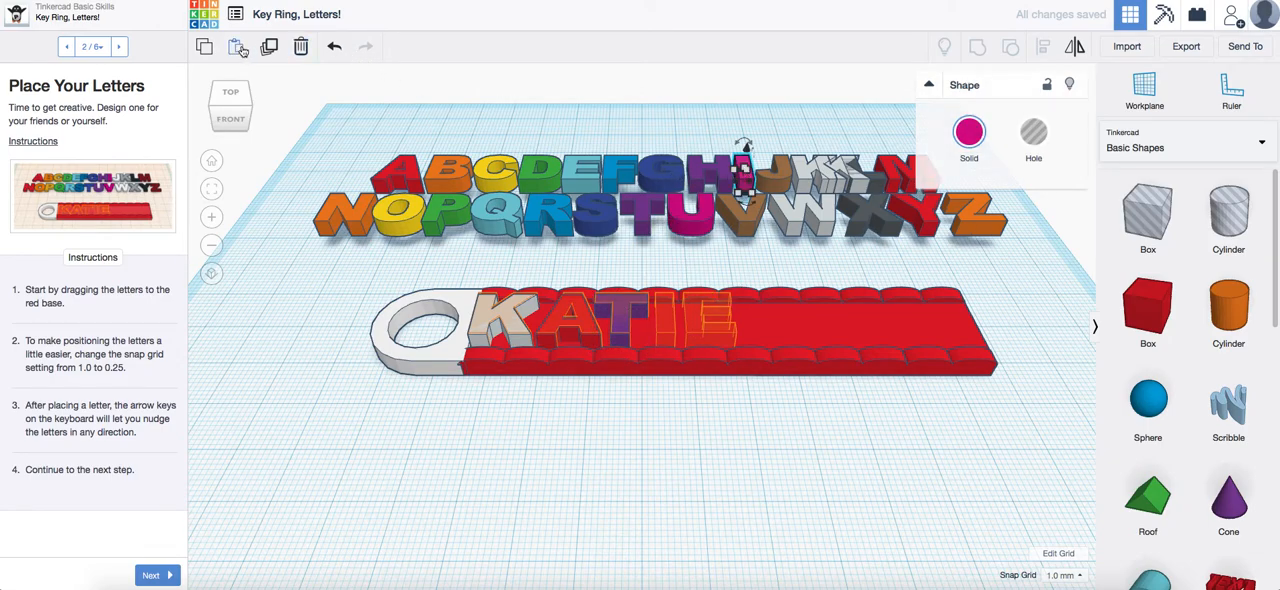
left_click(203, 50)
left_click(236, 47)
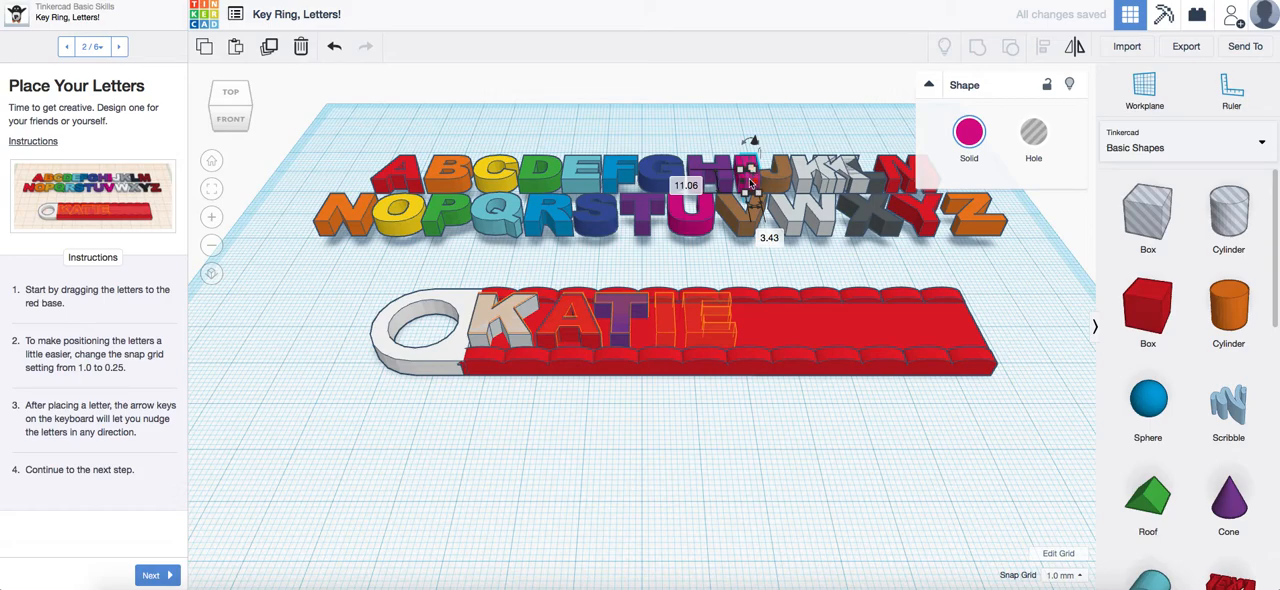
left_click_drag(752, 183, 765, 246)
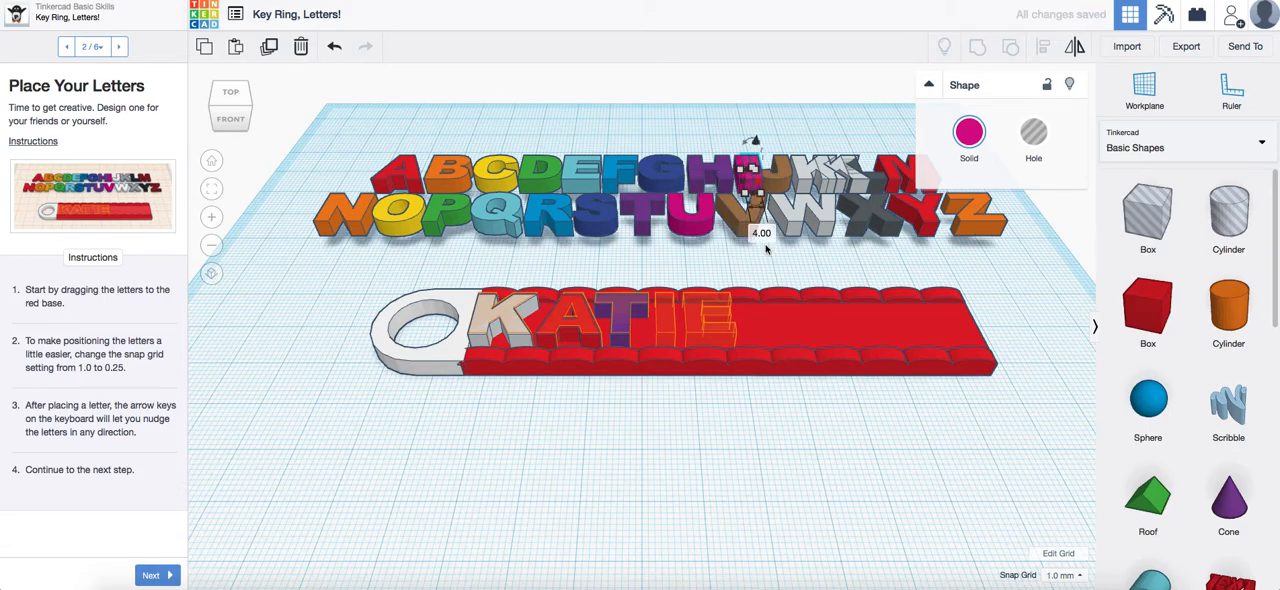
left_click(334, 46)
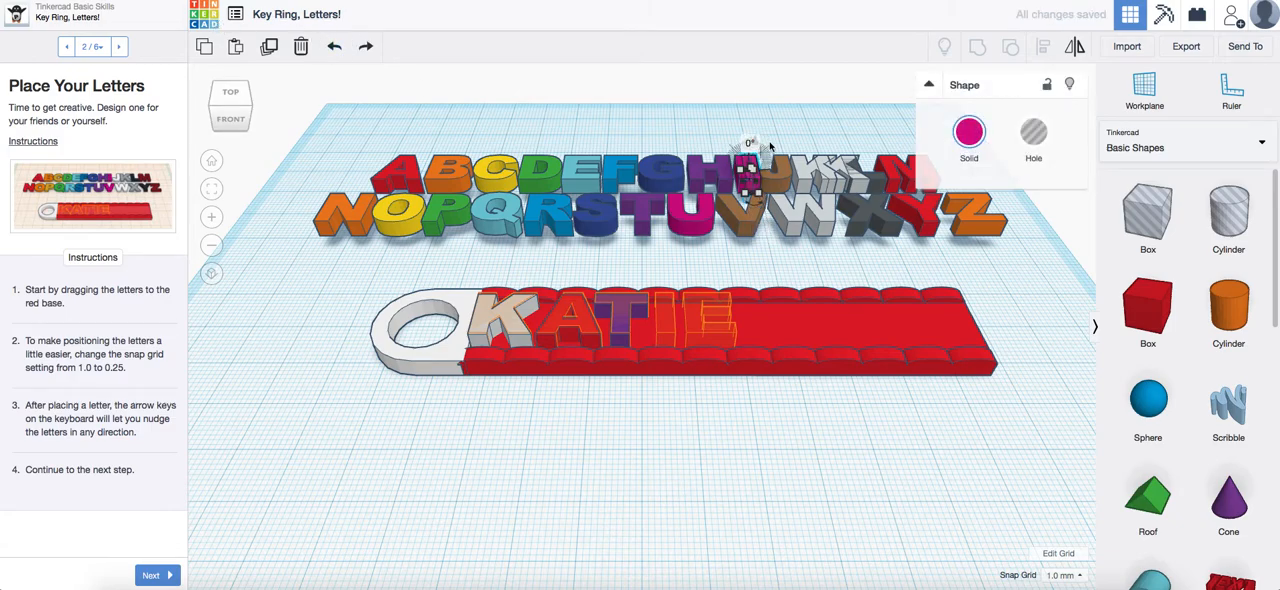
left_click_drag(753, 163, 668, 302)
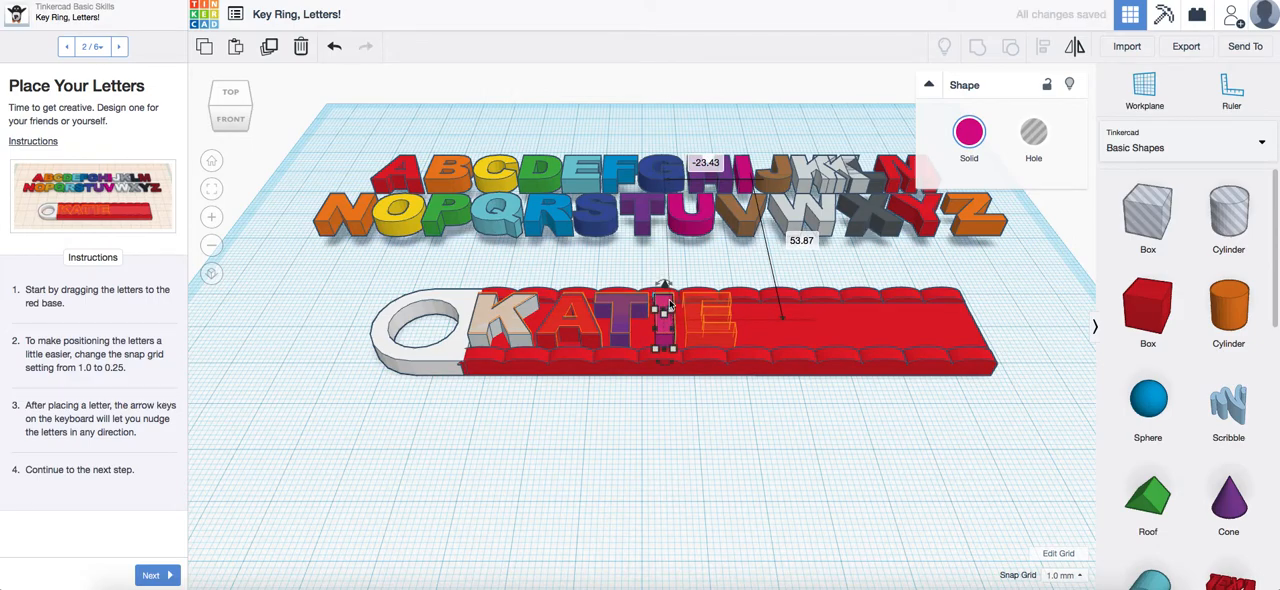
Duplicate the light blue letter E with copy and paste and place the copy in the last outline, next to the I
left_click(588, 173)
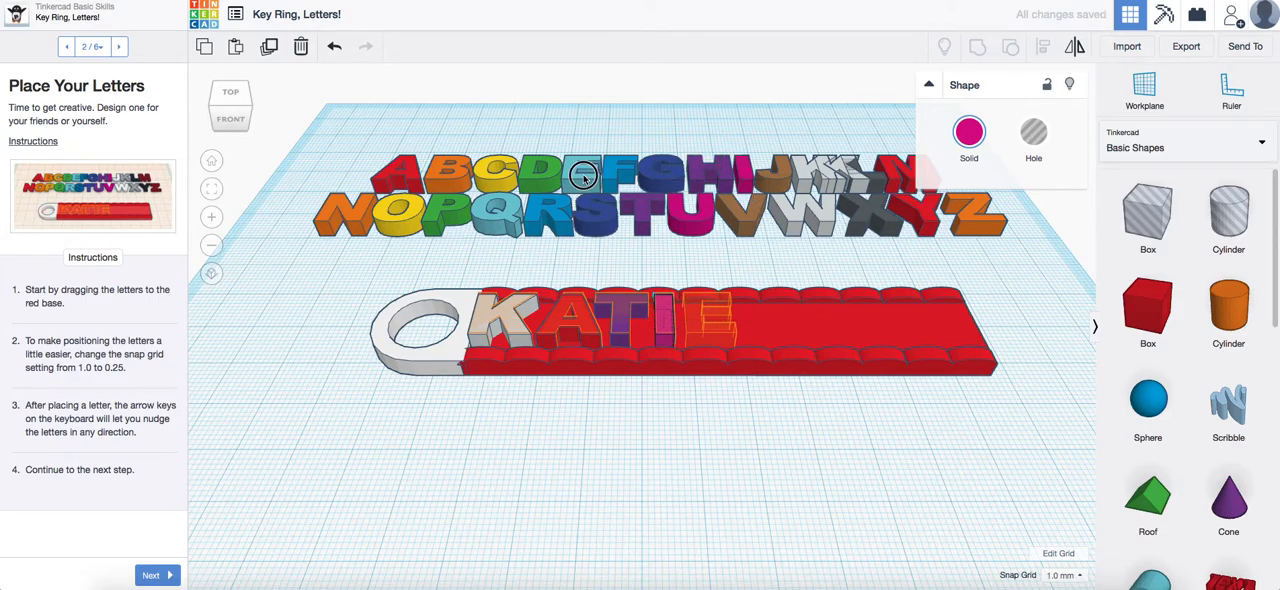
left_click(237, 48)
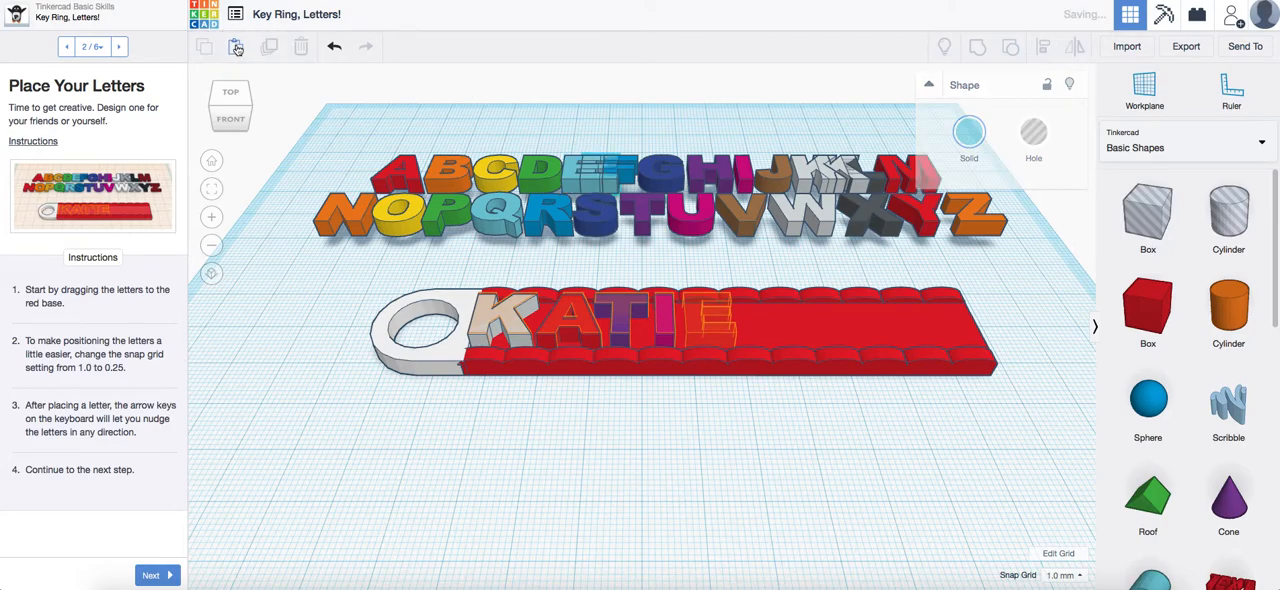
left_click_drag(600, 178, 726, 342)
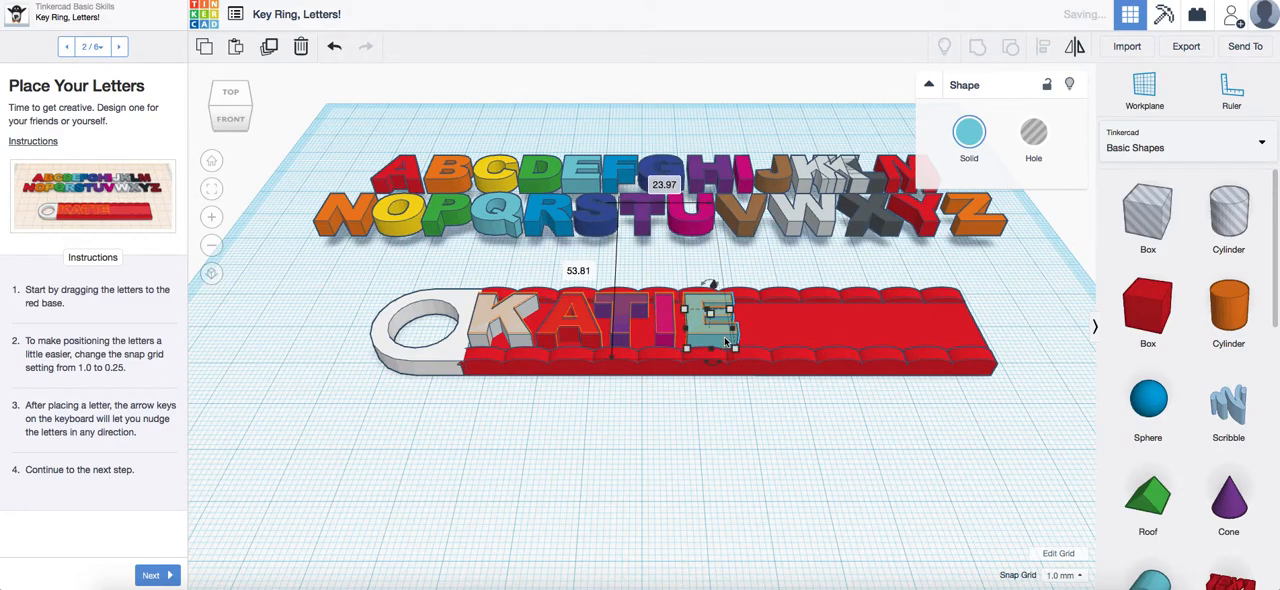
left_click(798, 397)
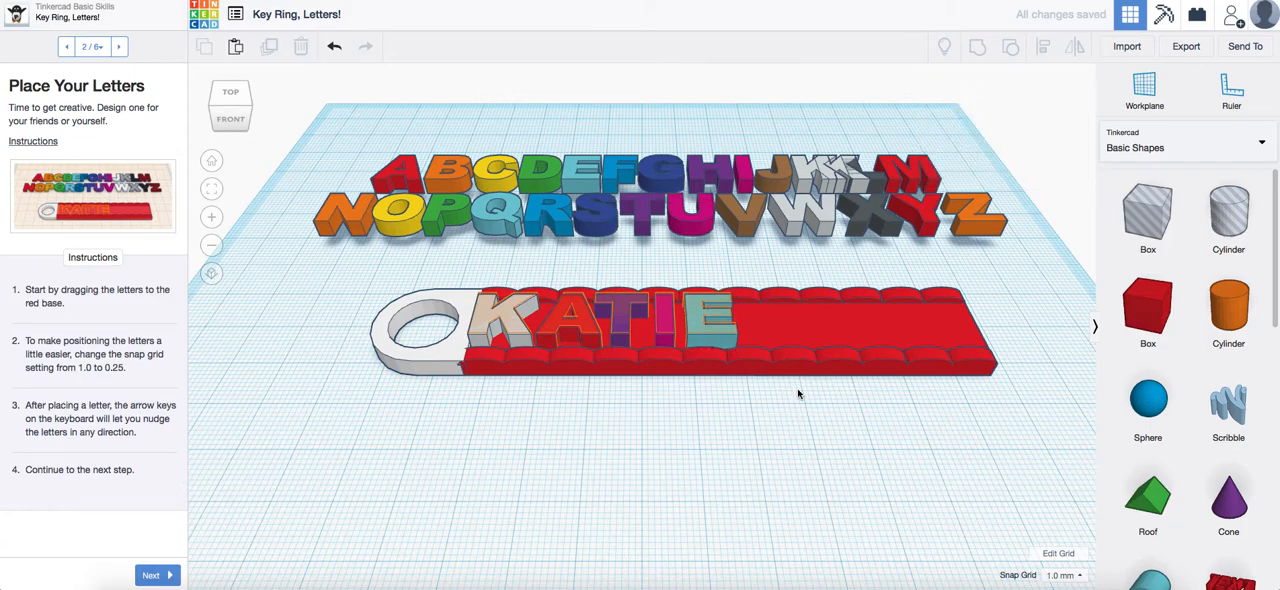
Continue to Resize the Red Base, shorten the selected red base to 55.55 mm to fit the letters, and nudge it toward the ring
left_click(152, 576)
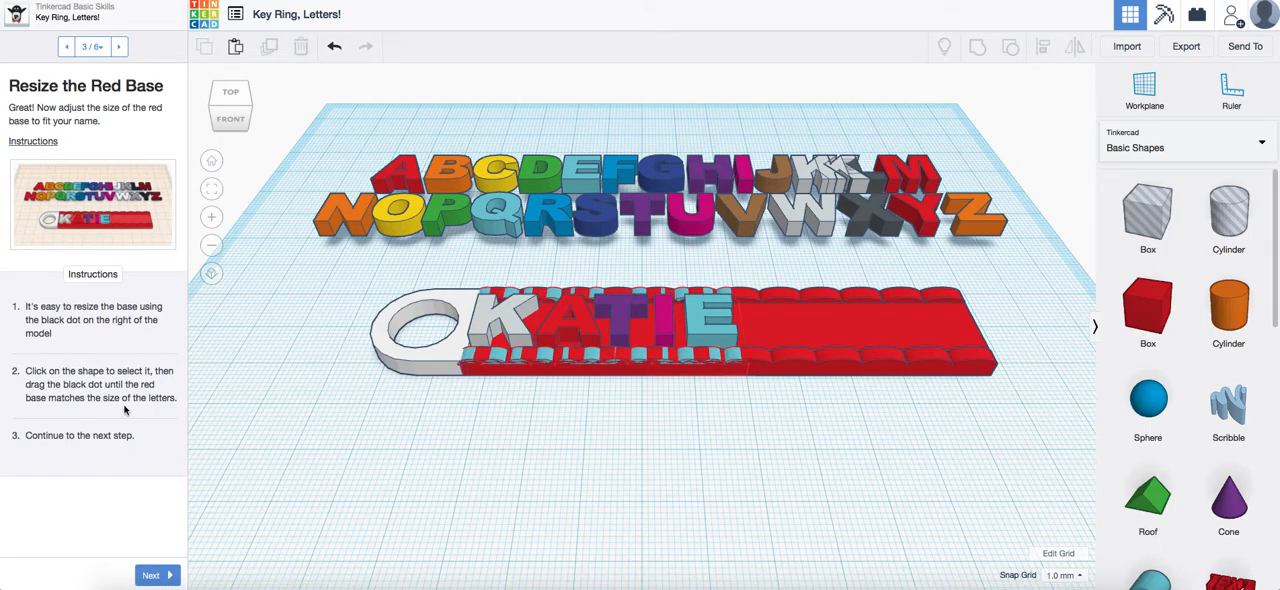
left_click(852, 340)
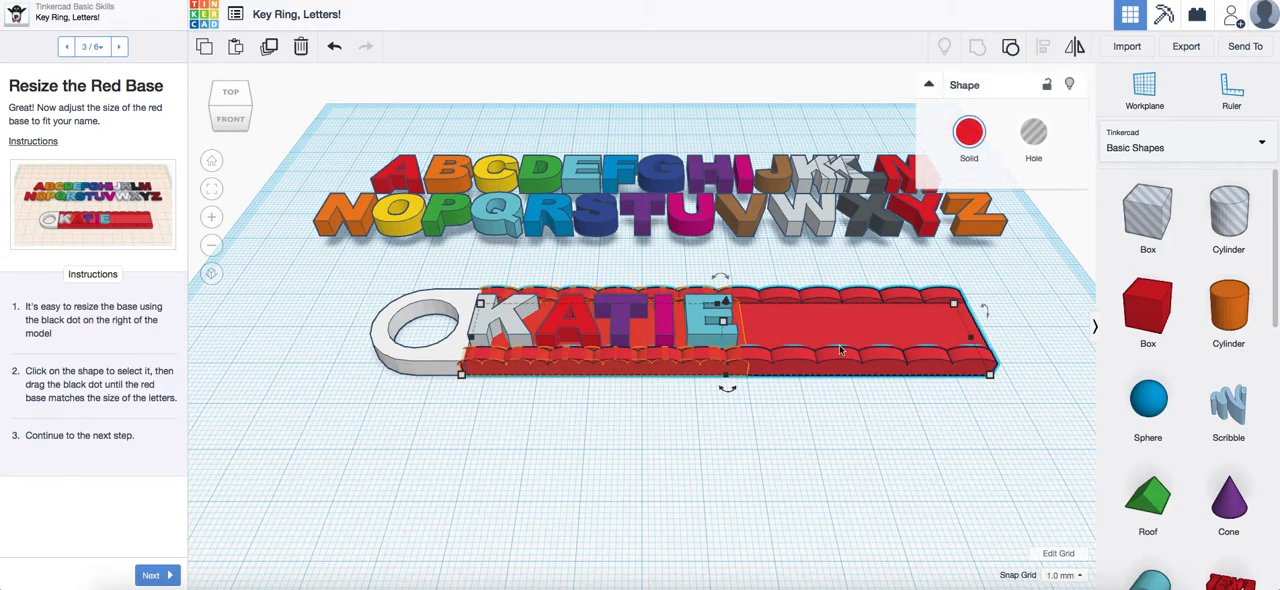
mouse_move(975, 339)
left_click_drag(972, 342, 743, 334)
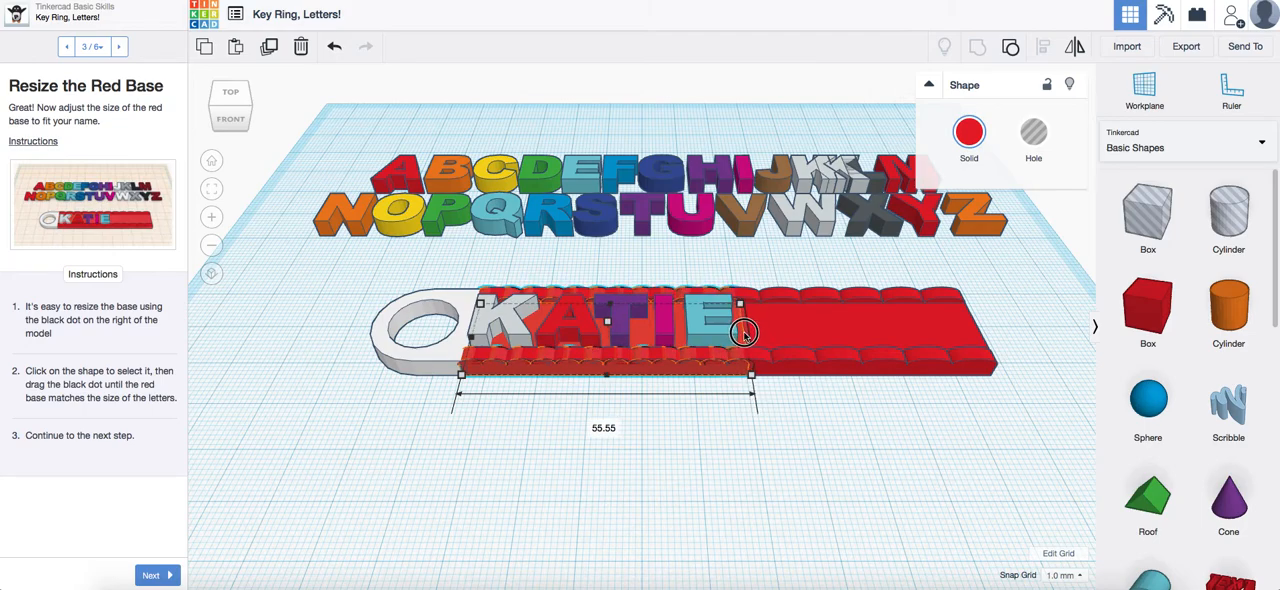
left_click_drag(743, 334, 744, 337)
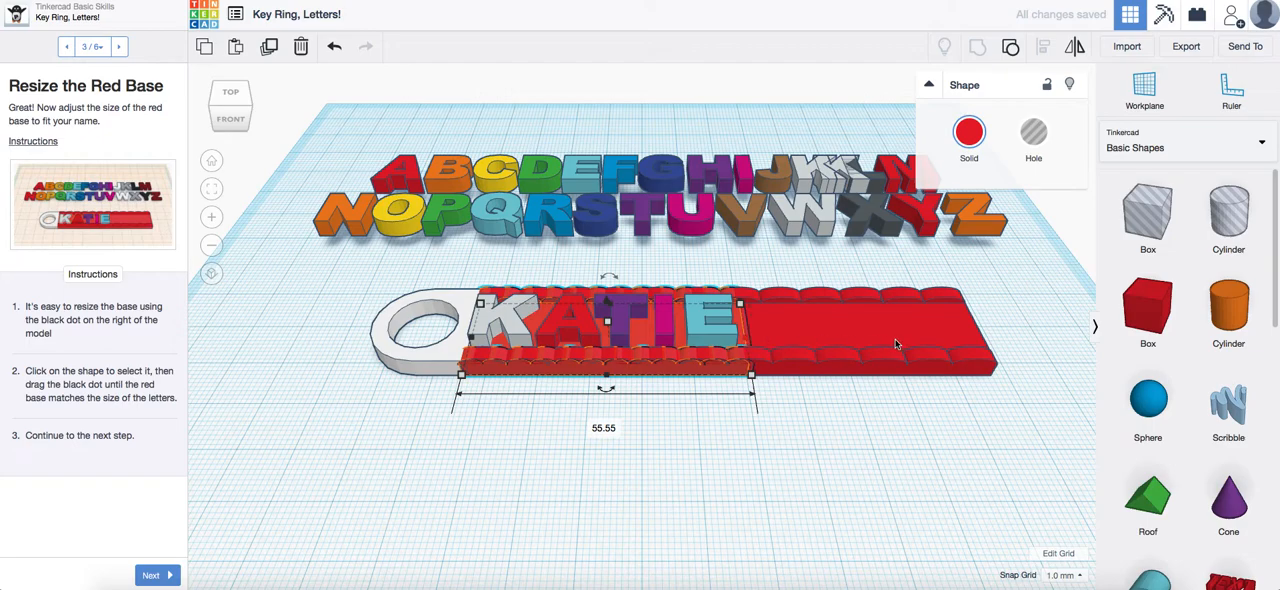
key("Left")
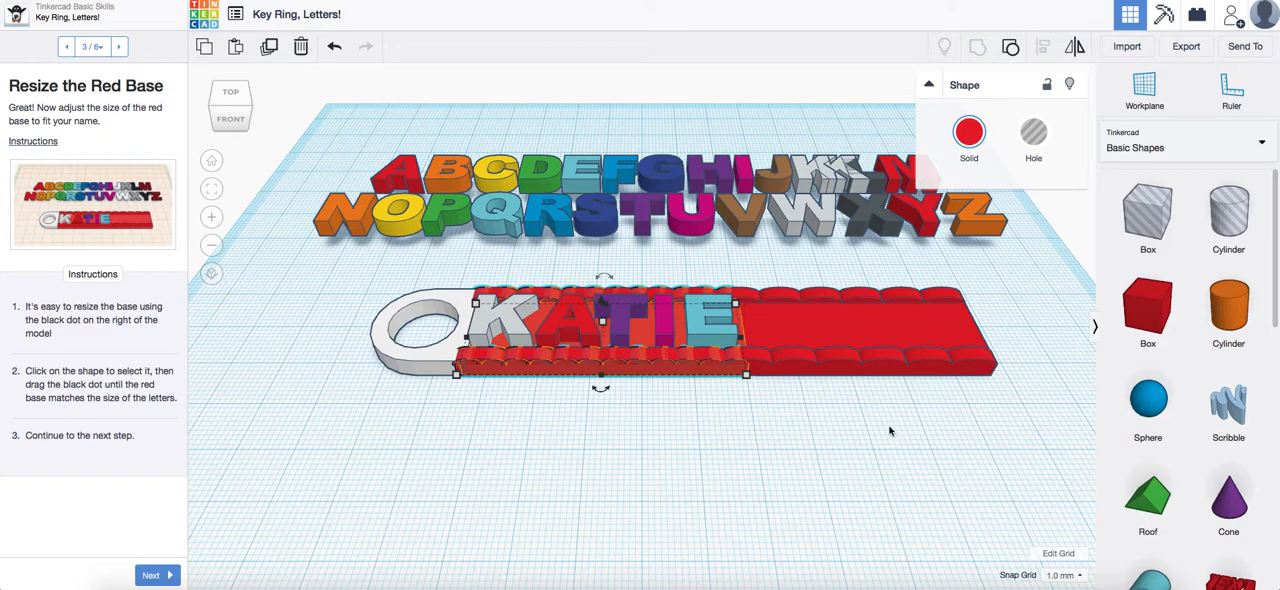
left_click(781, 399)
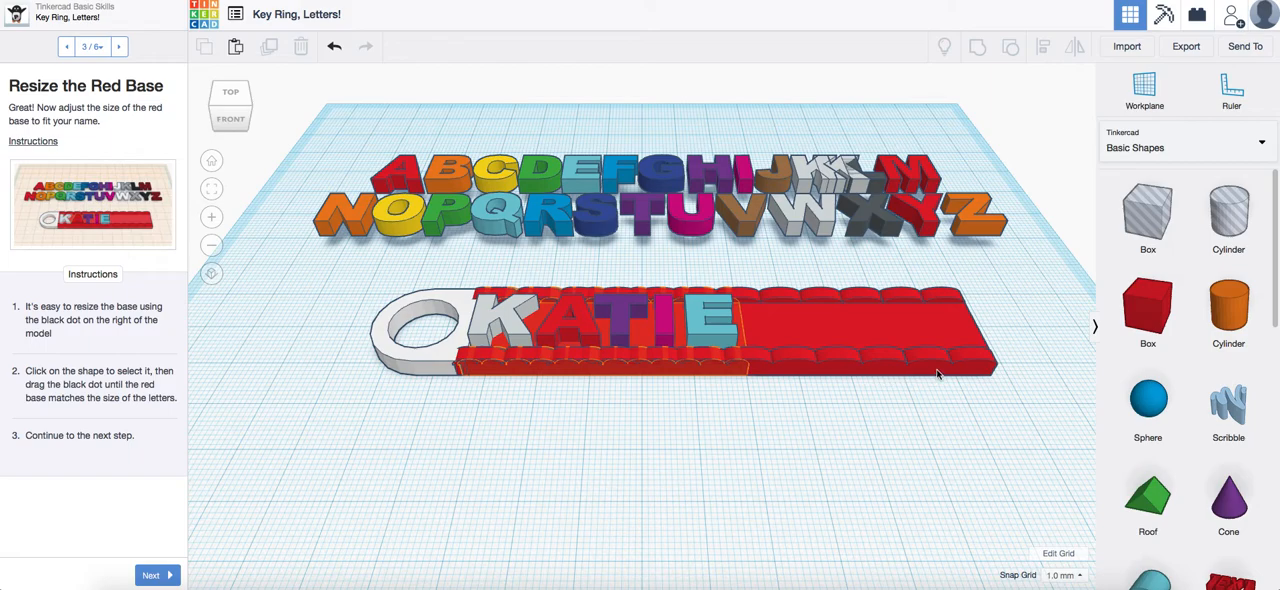
Advance through the Clean Up and Group the Remaining Shapes pages without editing and finish the Key Ring, Letters! lesson
left_click(157, 576)
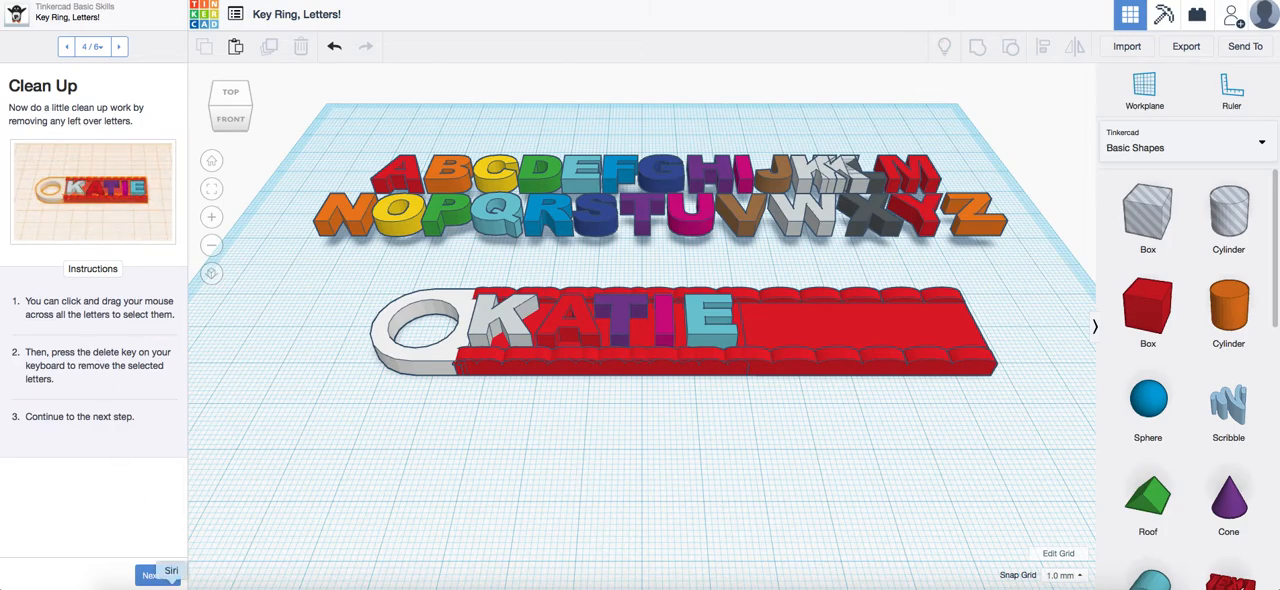
left_click(153, 576)
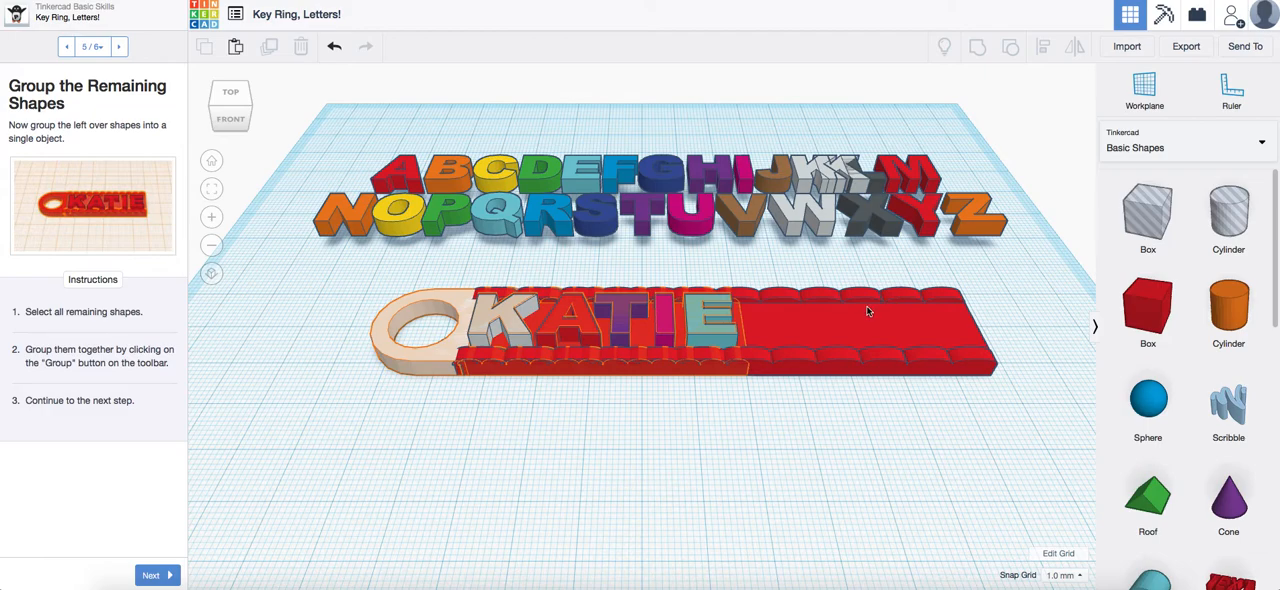
left_click(155, 575)
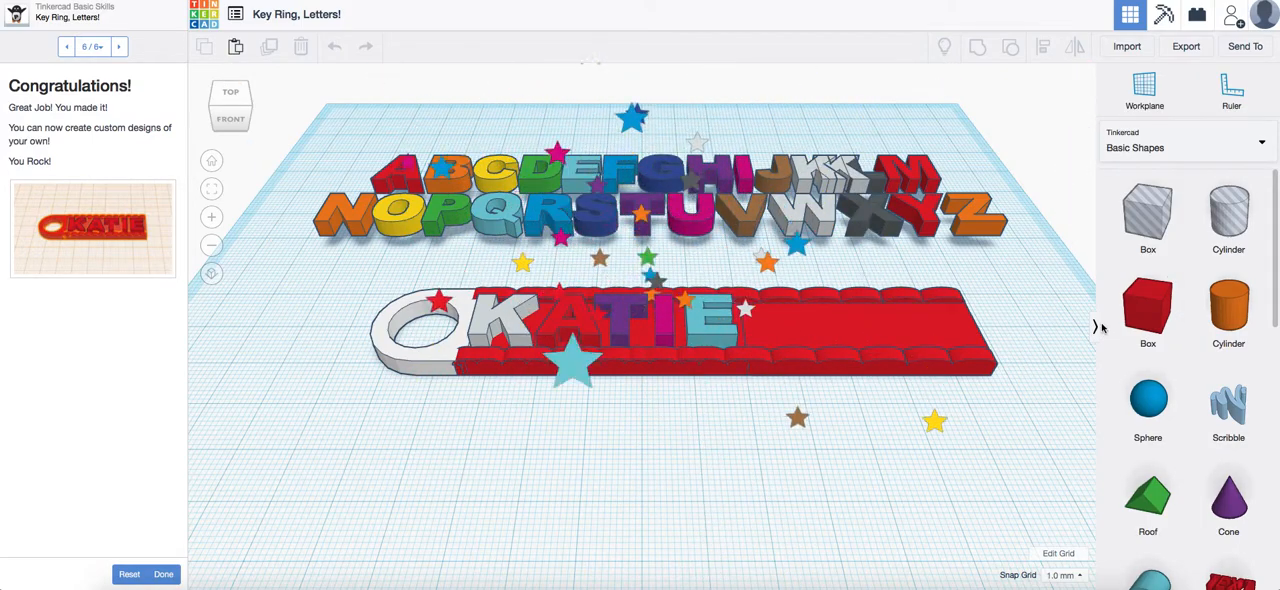
left_click(164, 575)
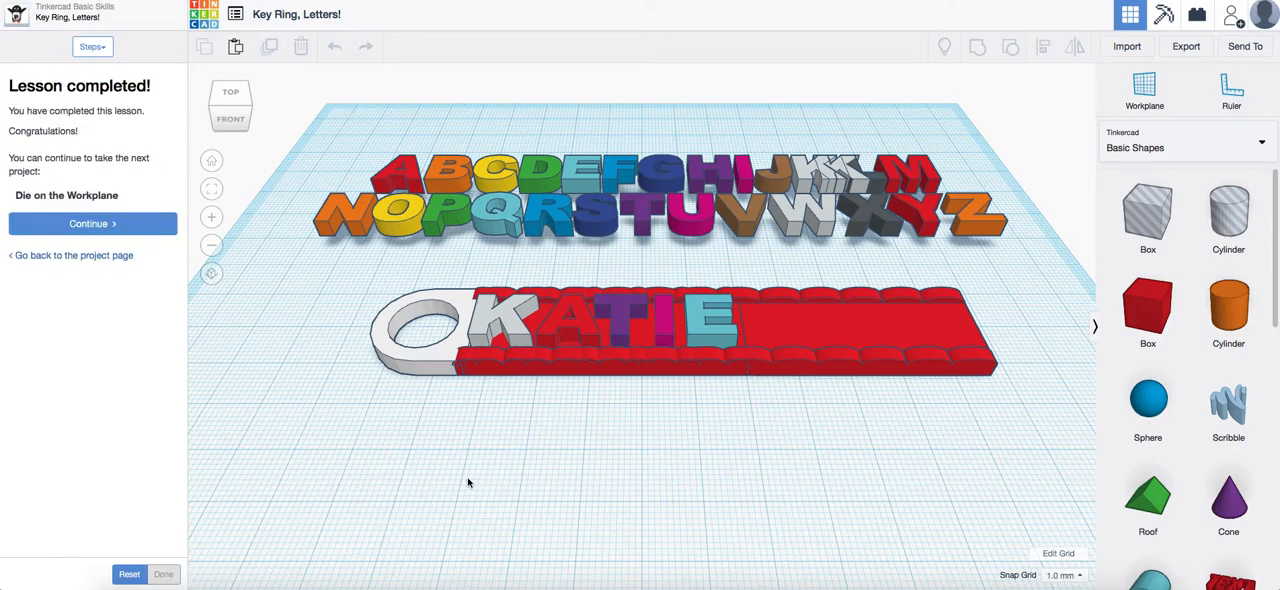